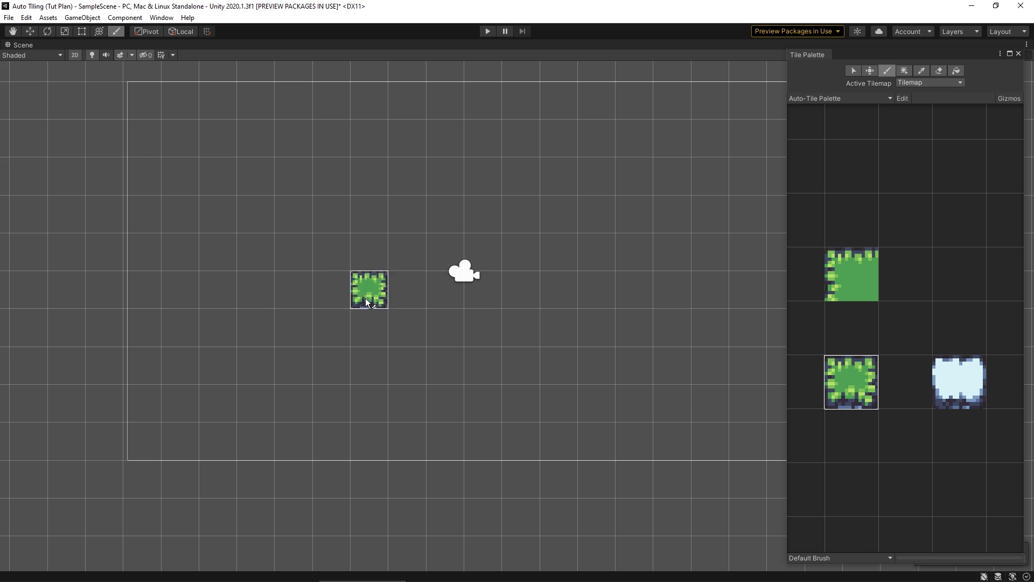
# Step: Paint an auto-tiled grass island in the Scene, extending it right, left and down and filling its gaps
pyautogui.moveTo(331, 291)
pyautogui.mouseDown()
pyautogui.moveTo(401, 303)
pyautogui.moveTo(594, 298)
pyautogui.moveTo(554, 316)
pyautogui.moveTo(475, 294)
pyautogui.moveTo(512, 229)
pyautogui.moveTo(446, 296)
pyautogui.moveTo(367, 288)
pyautogui.moveTo(427, 239)
pyautogui.moveTo(399, 232)
pyautogui.moveTo(459, 239)
pyautogui.moveTo(493, 215)
pyautogui.mouseUp()
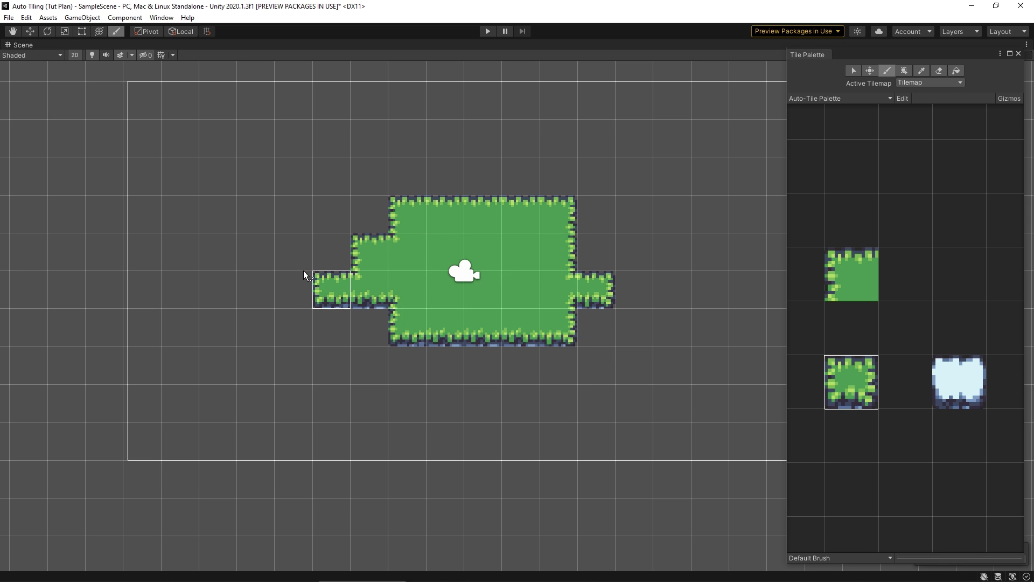
pyautogui.moveTo(512, 258)
pyautogui.mouseDown()
pyautogui.moveTo(553, 177)
pyautogui.moveTo(568, 170)
pyautogui.moveTo(613, 226)
pyautogui.mouseUp()
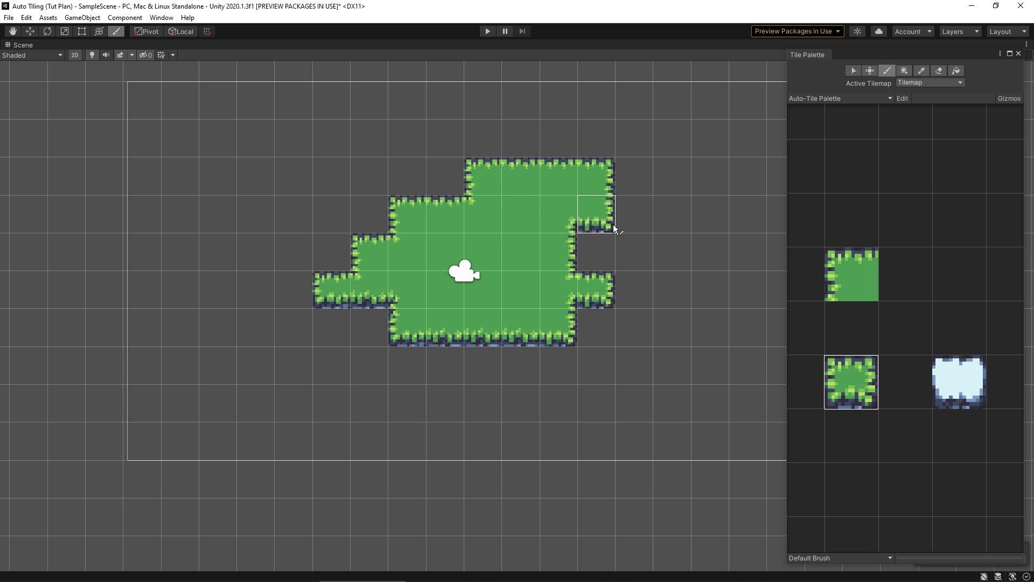
pyautogui.click(586, 242)
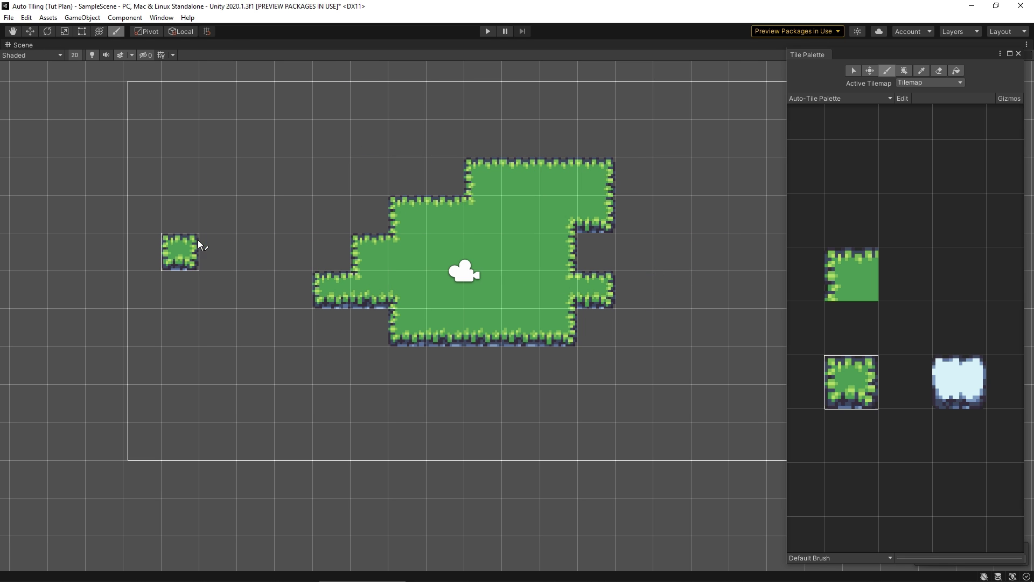
pyautogui.moveTo(201, 249)
pyautogui.mouseDown()
pyautogui.moveTo(409, 242)
pyautogui.moveTo(339, 276)
pyautogui.moveTo(337, 222)
pyautogui.mouseUp()
pyautogui.click(291, 281)
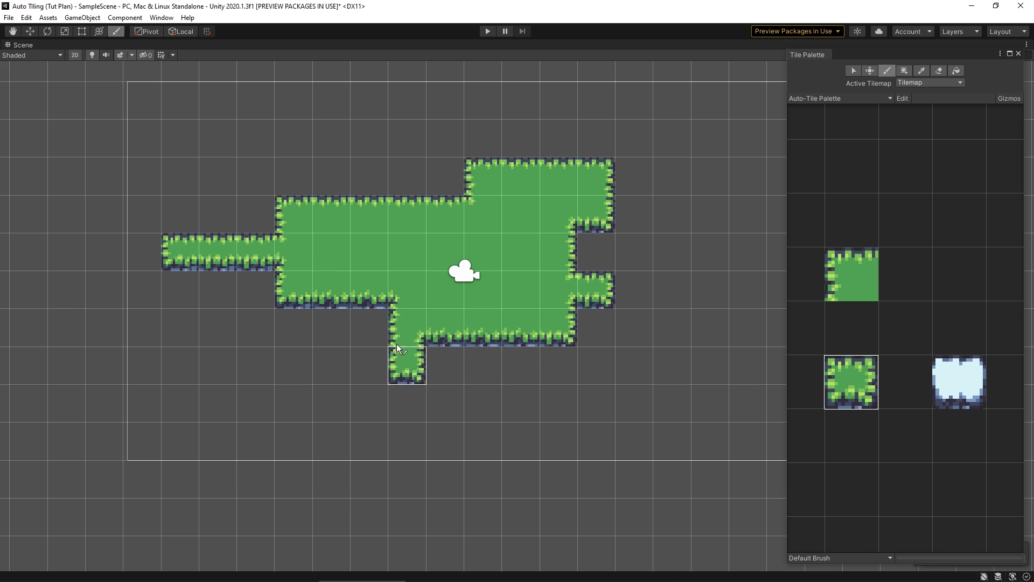
pyautogui.click(595, 251)
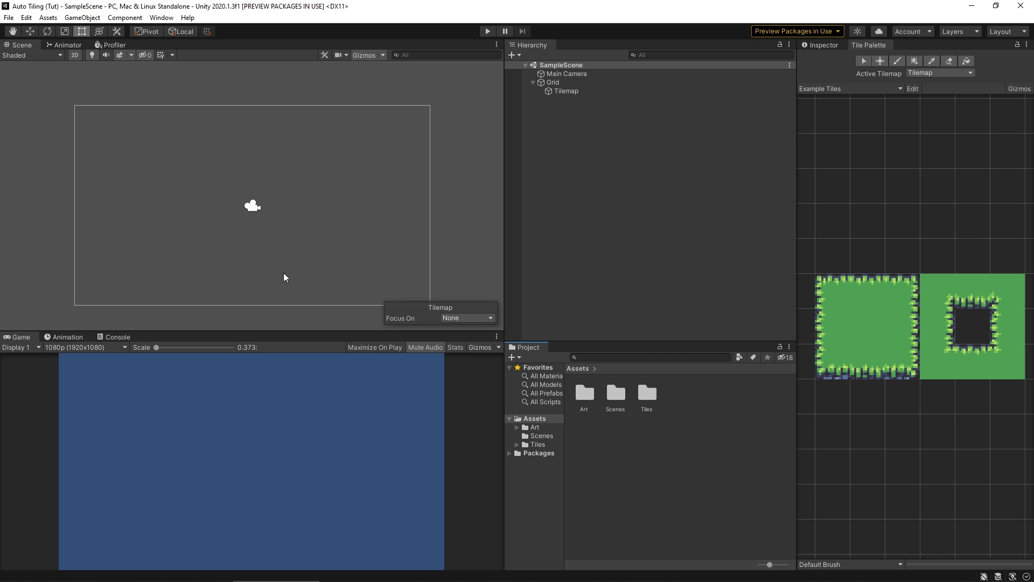
# Step: Paint the first platform's top row: a top-left corner, a run of top-edge grass, and a top-right corner
pyautogui.click(842, 305)
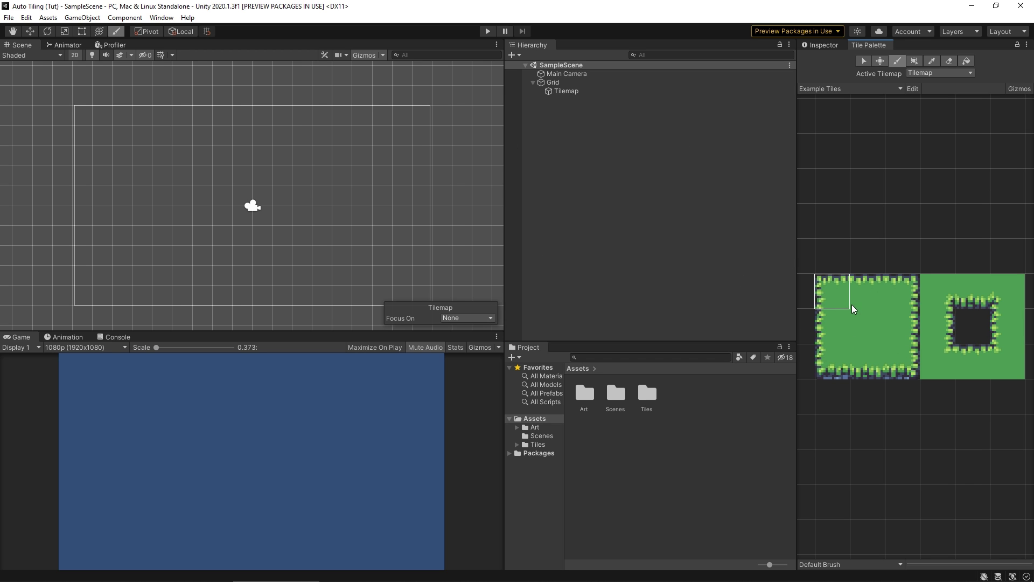
pyautogui.click(182, 155)
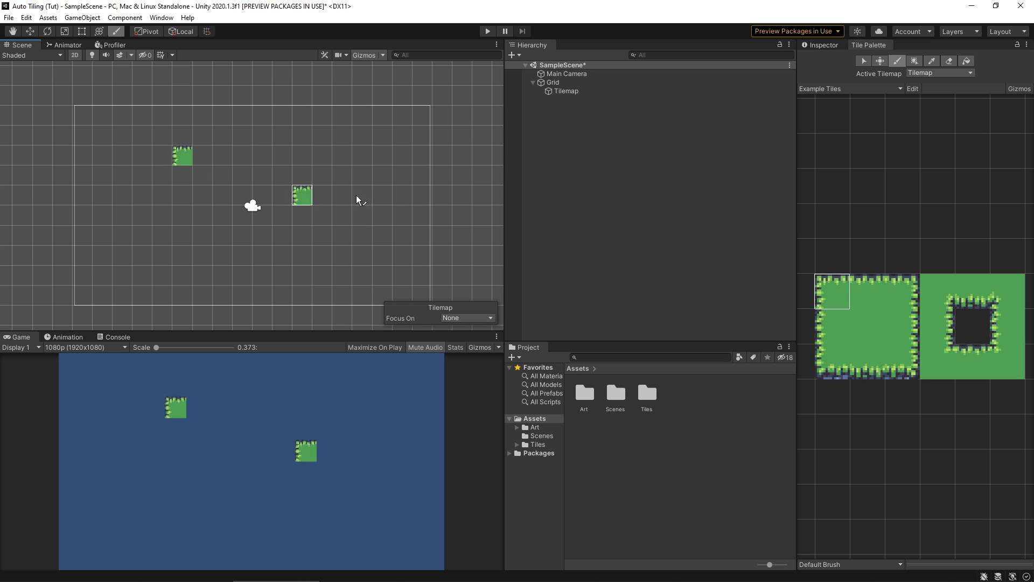
pyautogui.click(867, 291)
pyautogui.moveTo(203, 156); pyautogui.dragTo(323, 156)
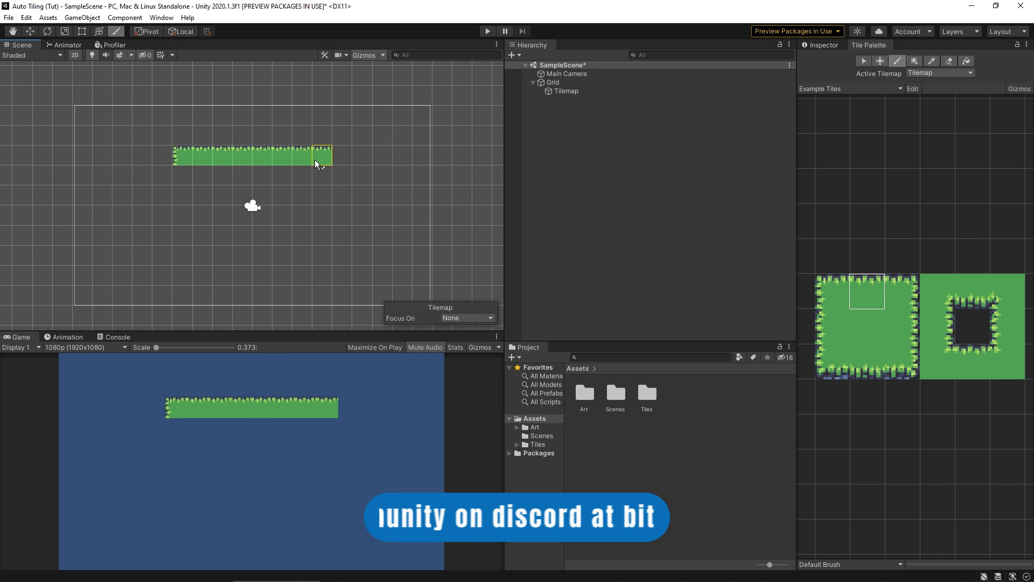
pyautogui.click(903, 291)
pyautogui.click(382, 156)
pyautogui.click(342, 156)
# Step: Add a right-edge tile, an inner corner below it, and a top-edge grass row to its right
pyautogui.click(896, 327)
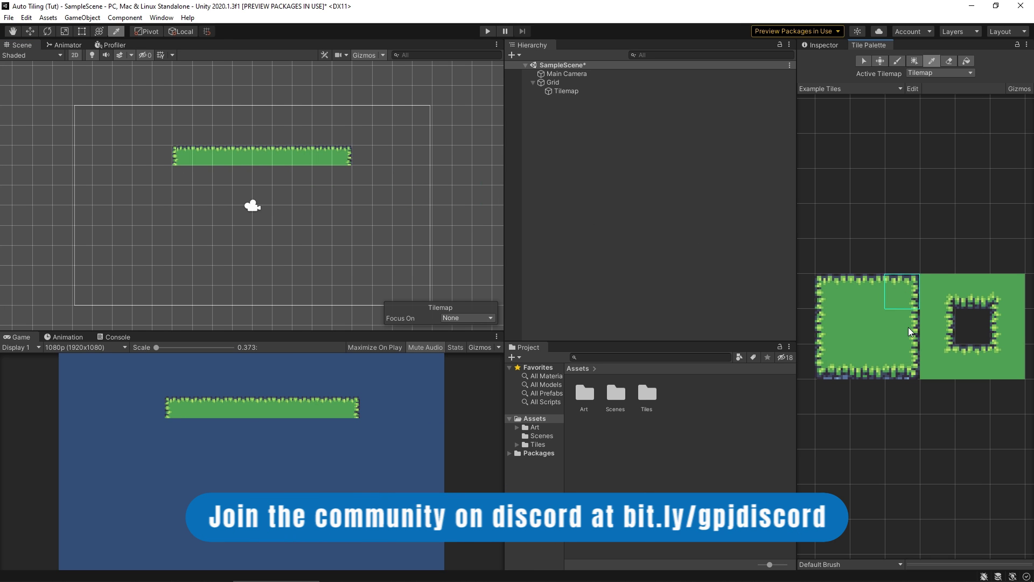
pyautogui.click(337, 183)
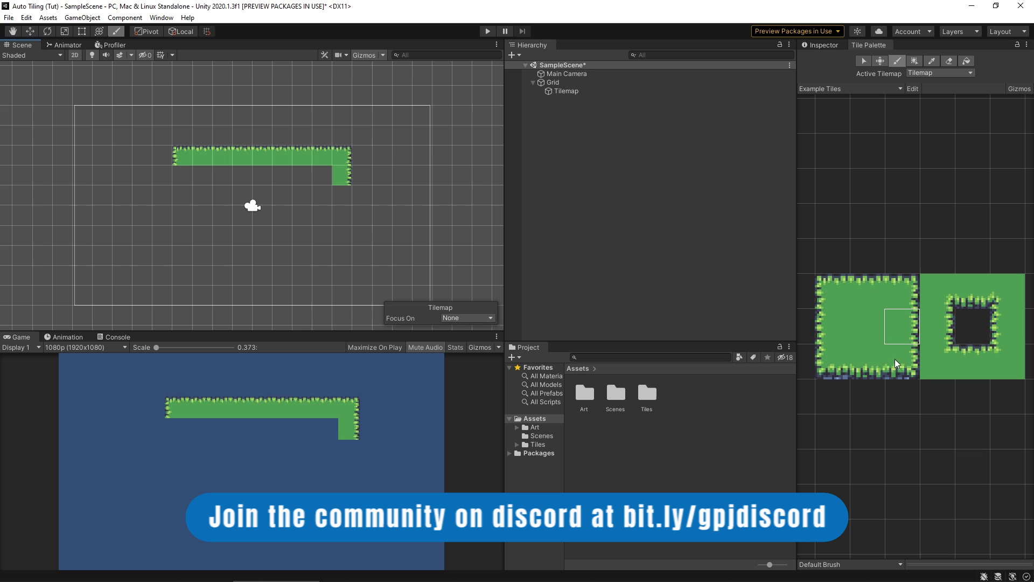
pyautogui.click(952, 358)
pyautogui.click(343, 196)
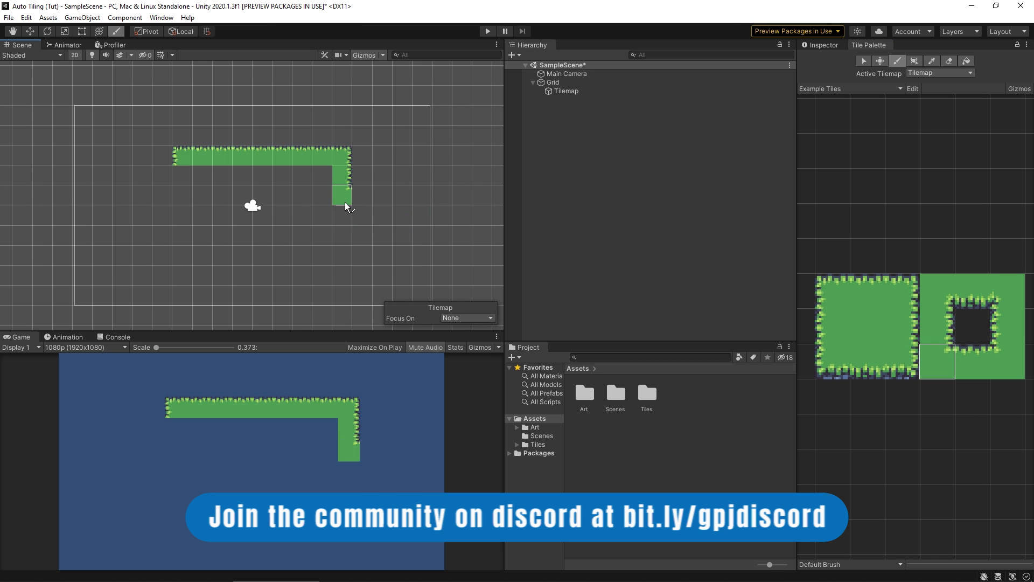
pyautogui.click(868, 286)
pyautogui.moveTo(362, 197); pyautogui.dragTo(423, 197)
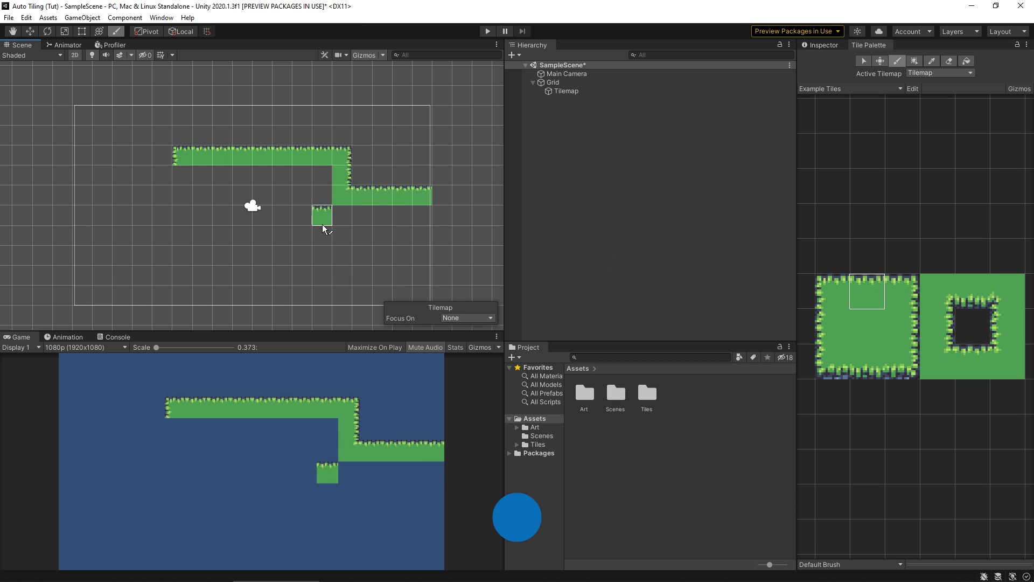
# Step: Paint plain centre grass fill across the lower grass shapes
pyautogui.click(857, 333)
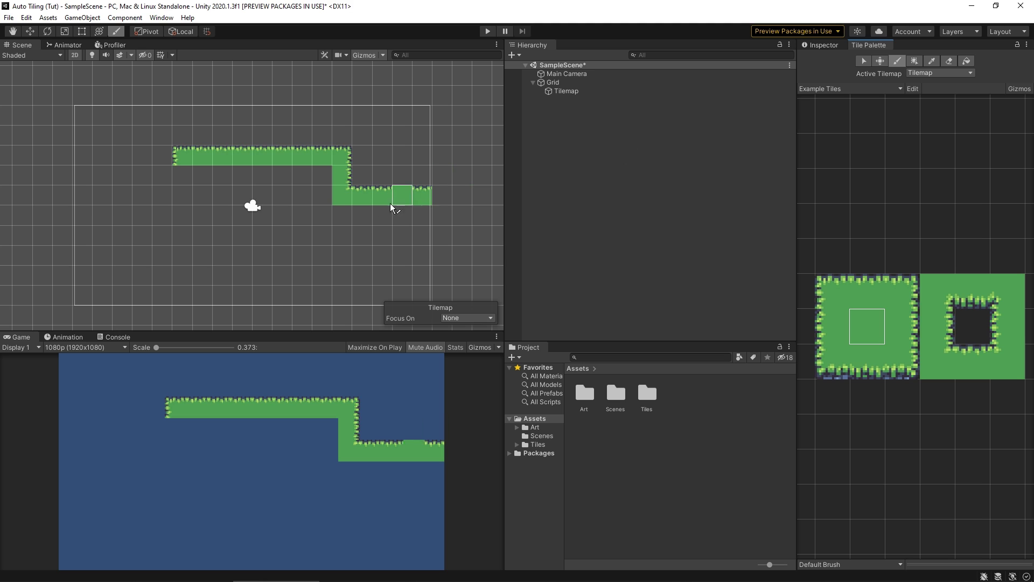
pyautogui.moveTo(115, 234); pyautogui.dragTo(115, 238)
pyautogui.moveTo(283, 256)
pyautogui.mouseDown()
pyautogui.moveTo(147, 268)
pyautogui.moveTo(327, 269)
pyautogui.moveTo(259, 237)
pyautogui.moveTo(206, 242)
pyautogui.moveTo(362, 297)
pyautogui.mouseUp()
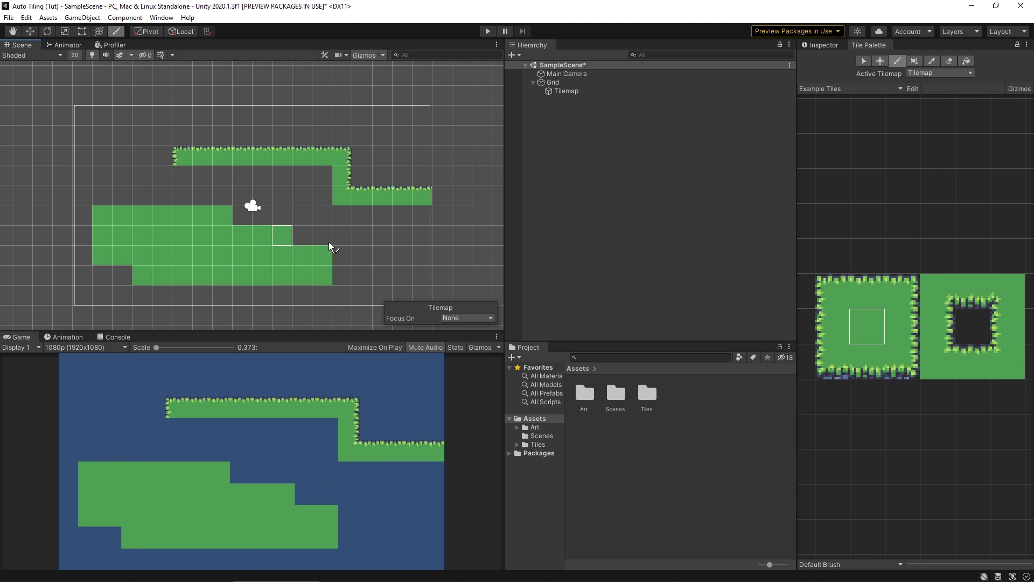
# Step: Run top-edge grass tiles along the tops of the lower row and the left shape
pyautogui.click(875, 295)
pyautogui.click(262, 235)
pyautogui.click(251, 243)
pyautogui.click(292, 255)
pyautogui.moveTo(292, 256); pyautogui.dragTo(335, 259)
pyautogui.click(123, 215)
pyautogui.moveTo(183, 214); pyautogui.dragTo(98, 231)
# Step: Place top-left and top-right corner tiles on the shapes' steps, plus a small separate grass tile
pyautogui.click(100, 222)
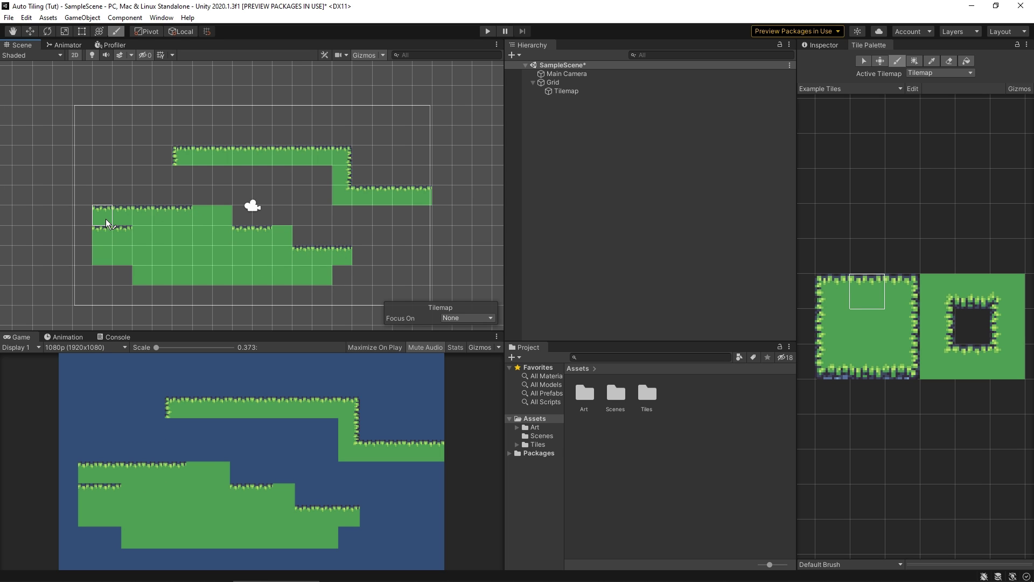
pyautogui.click(902, 292)
pyautogui.click(223, 235)
pyautogui.click(223, 215)
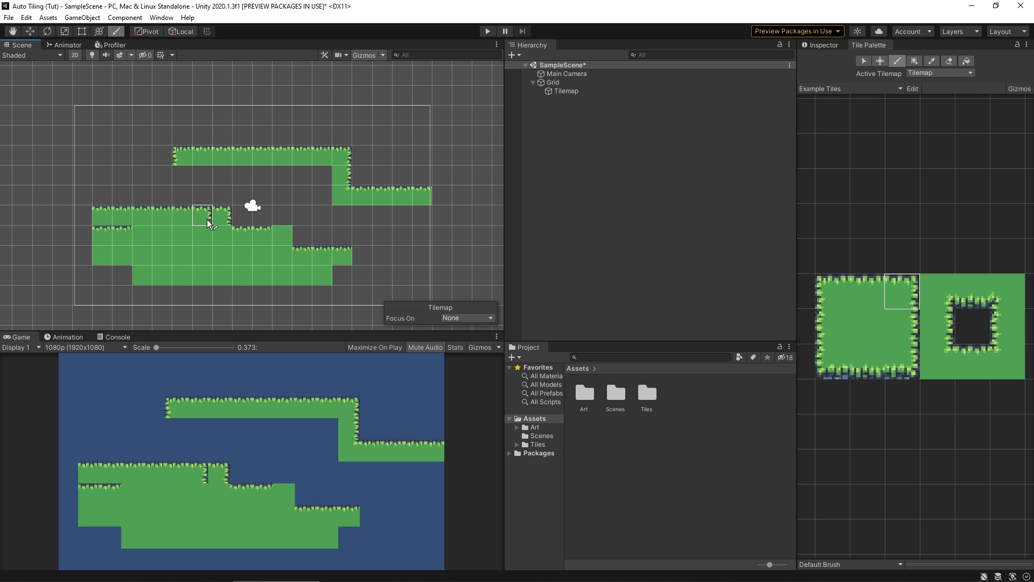
pyautogui.click(301, 235)
pyautogui.click(382, 261)
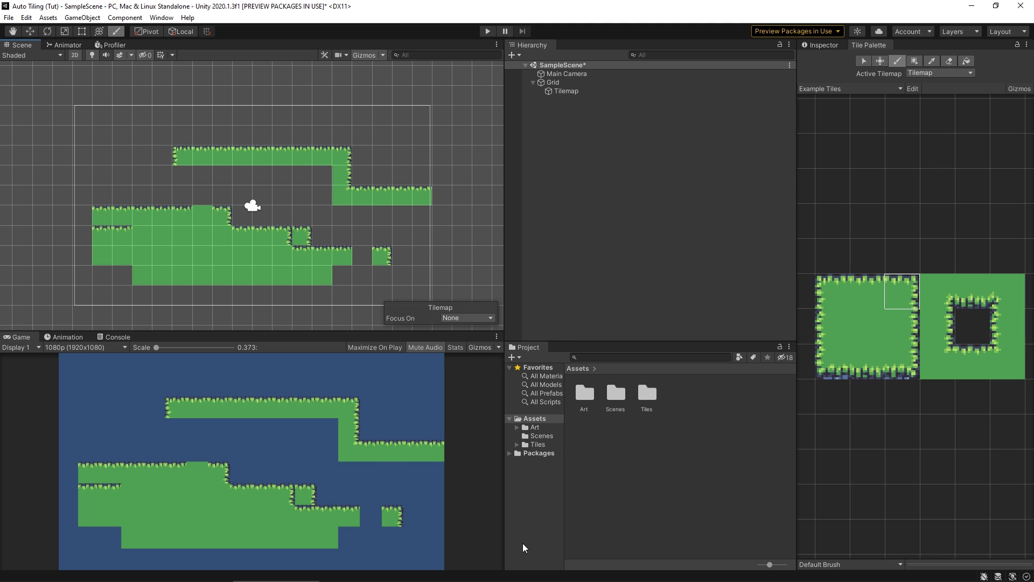
# Step: In Chrome, bring up the Unity-Technologies 2d-extras repository page from the 'unity 2d extras' search
pyautogui.click(99, 574)
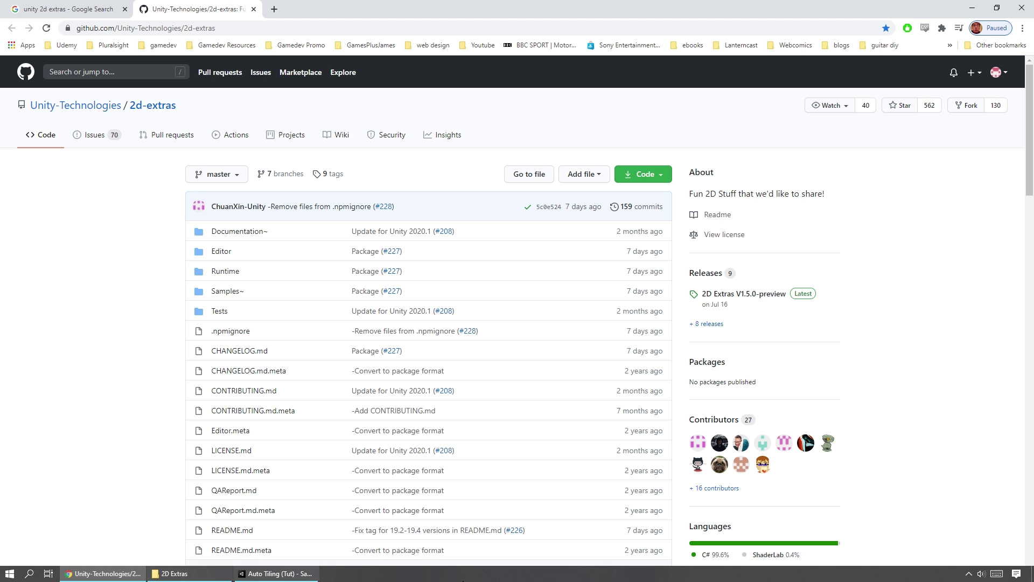
pyautogui.click(76, 10)
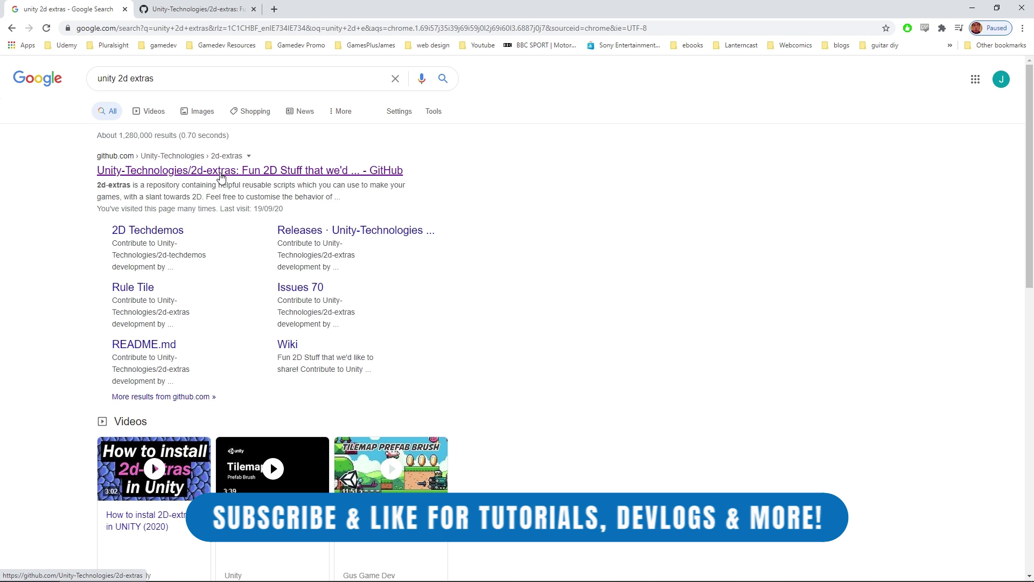
pyautogui.hotkey('ctrl', 'Tab')
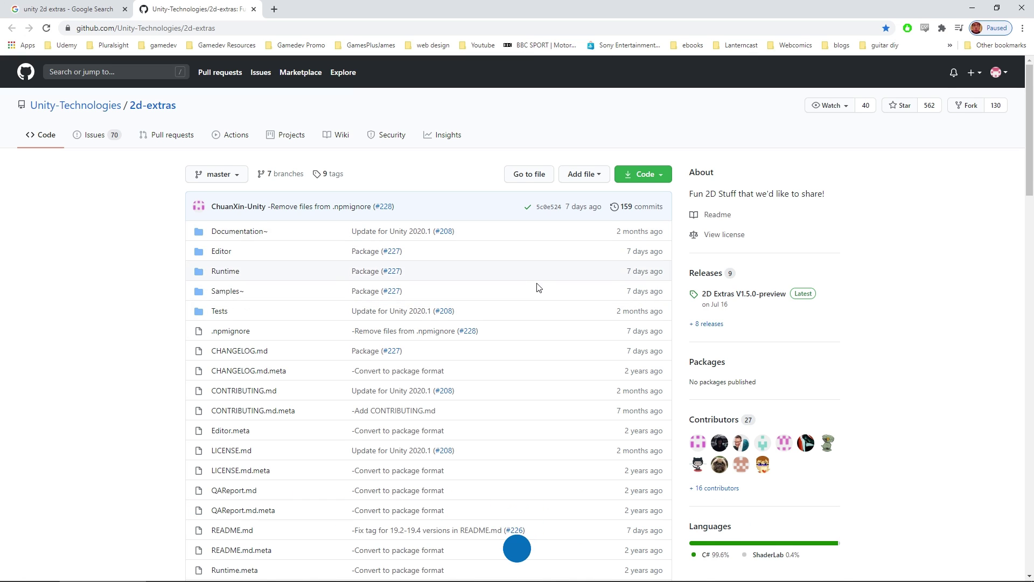
# Step: Read through the README and check the Code dropdown's Download ZIP option
pyautogui.scroll(-10, 501, 284)
pyautogui.scroll(-6, 526, 282)
pyautogui.scroll(3, 388, 325)
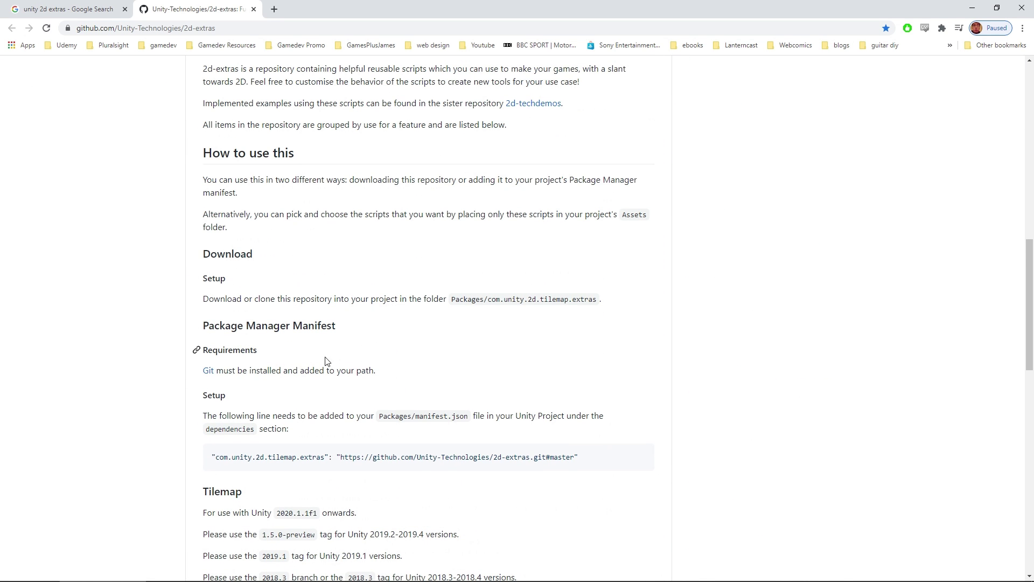
pyautogui.scroll(14, 773, 217)
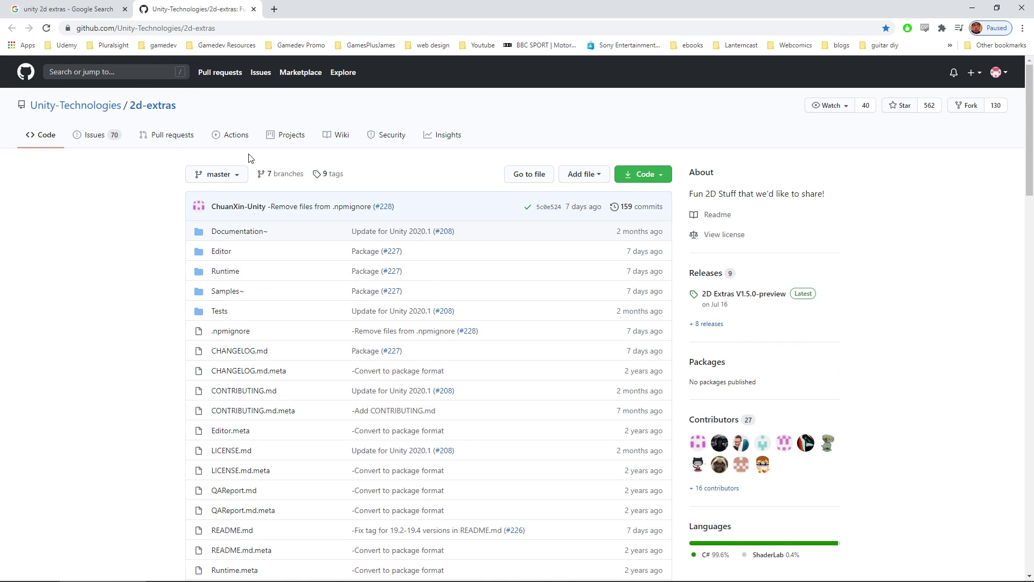
pyautogui.click(652, 180)
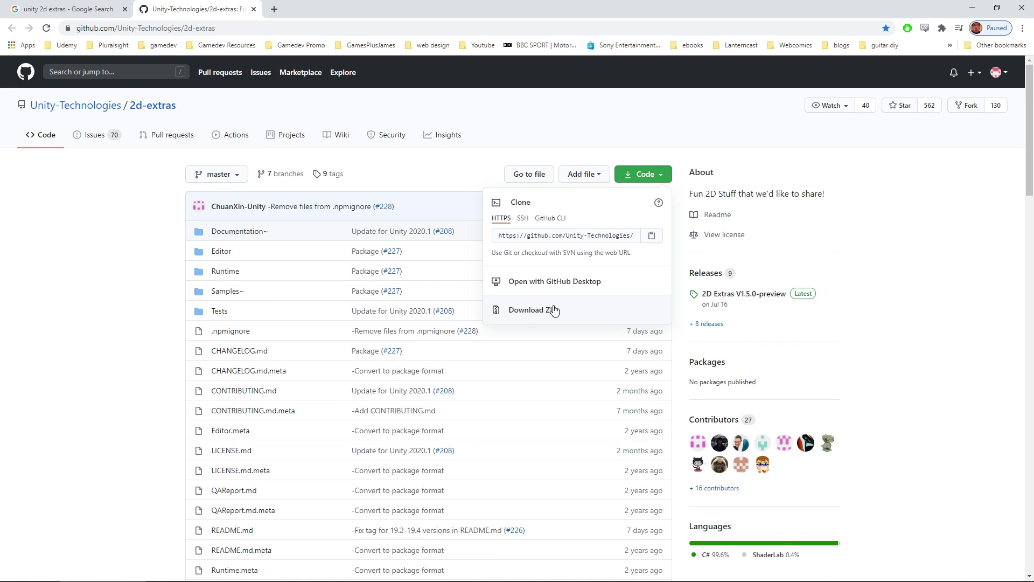
pyautogui.click(938, 190)
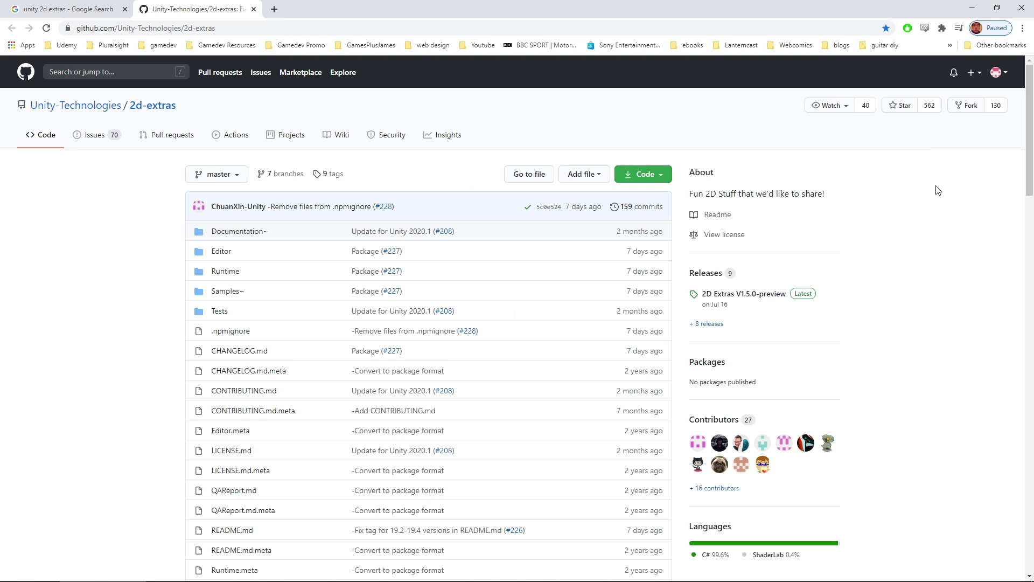
# Step: Open the 2d-extras-master download folder and the Auto Tiling (Tut) project folder, then return to Unity
pyautogui.click(116, 574)
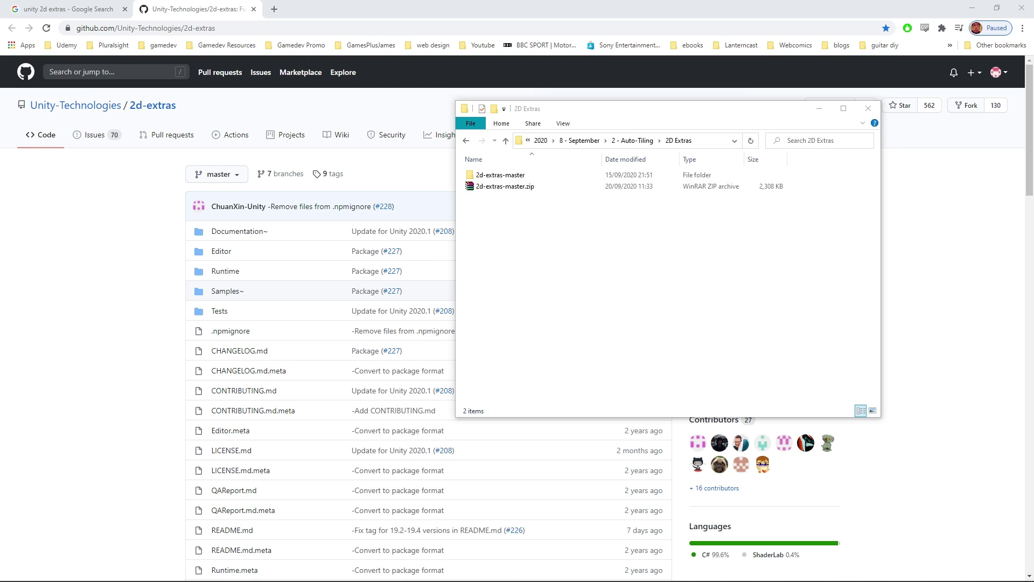
pyautogui.hotkey('alt', 'Tab')
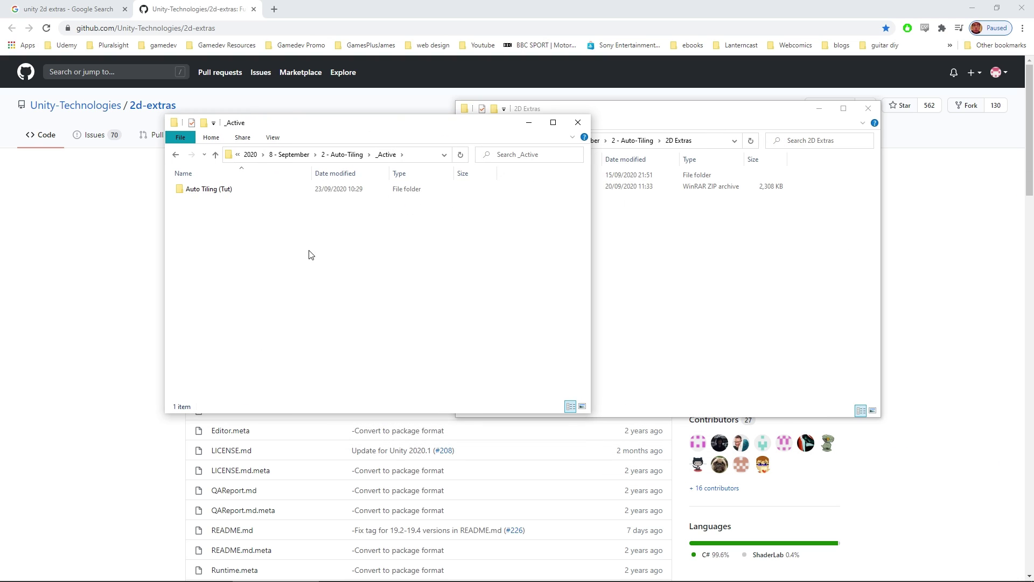
pyautogui.doubleClick(210, 193)
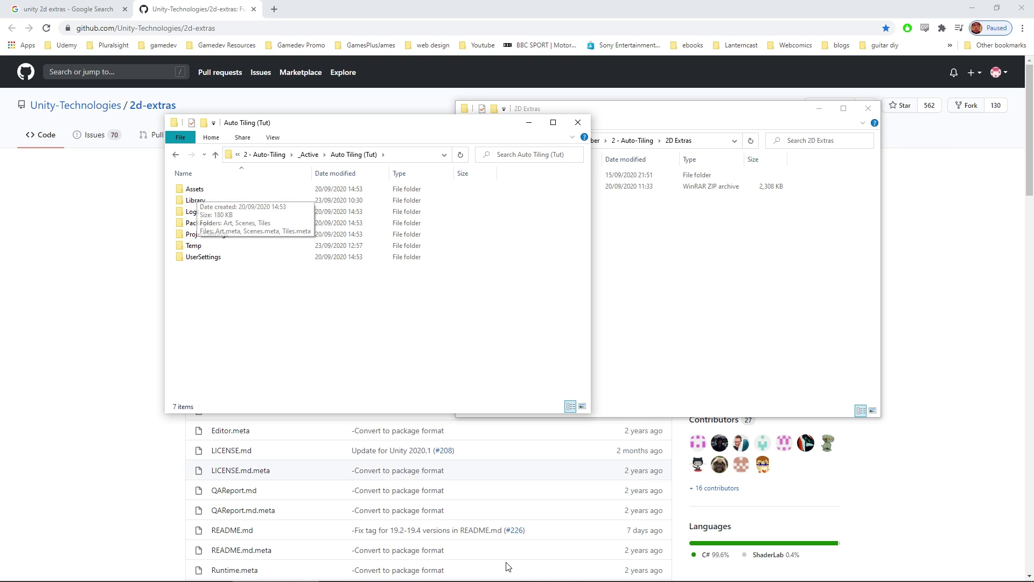
pyautogui.click(360, 579)
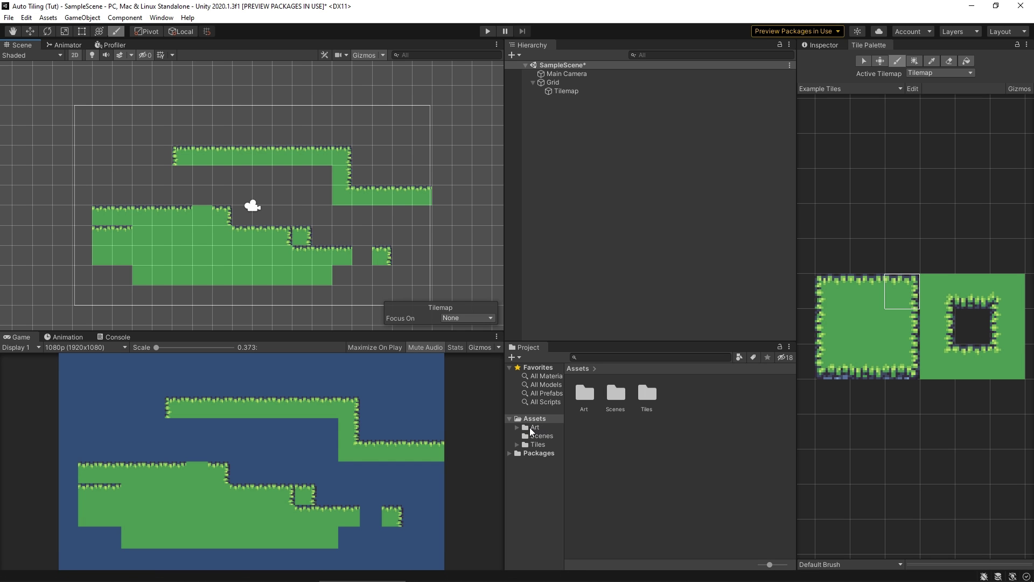
# Step: Open Packages > com.unity.2d.tilemap.extras in the project, compare it with 2d-extras-master's 23 items, and return to Unity
pyautogui.click(278, 575)
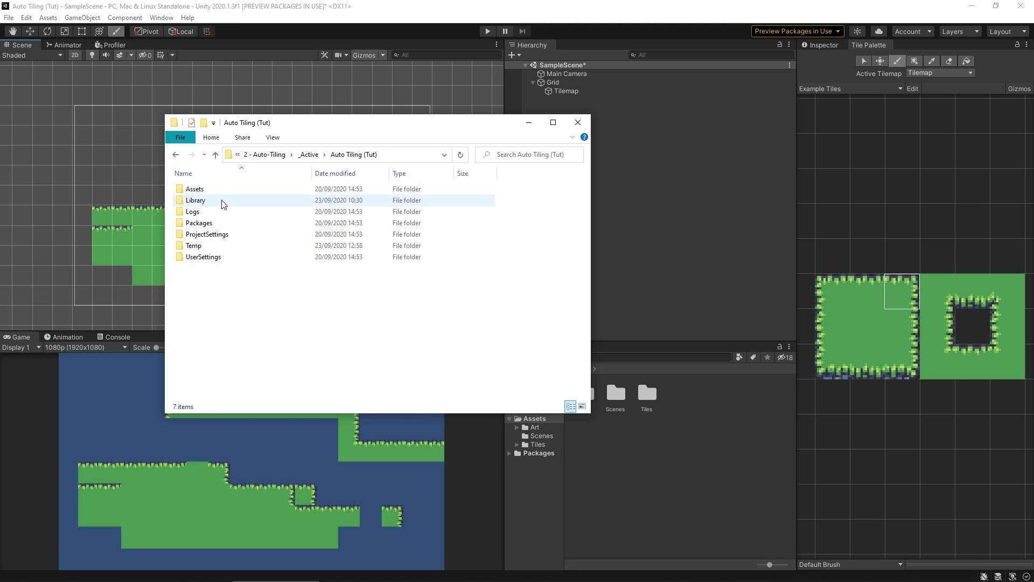
pyautogui.doubleClick(200, 223)
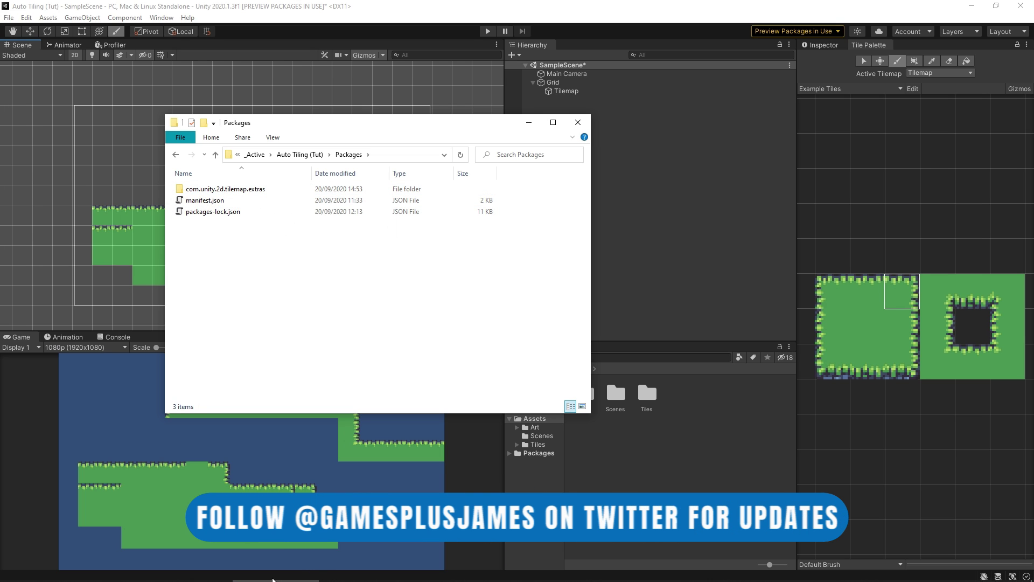
pyautogui.click(272, 577)
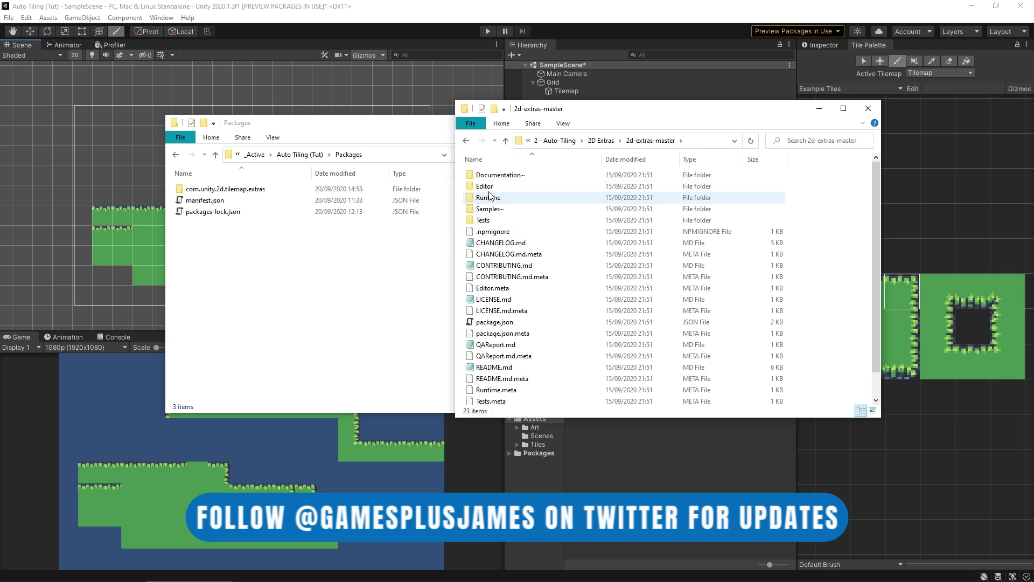
pyautogui.click(213, 190)
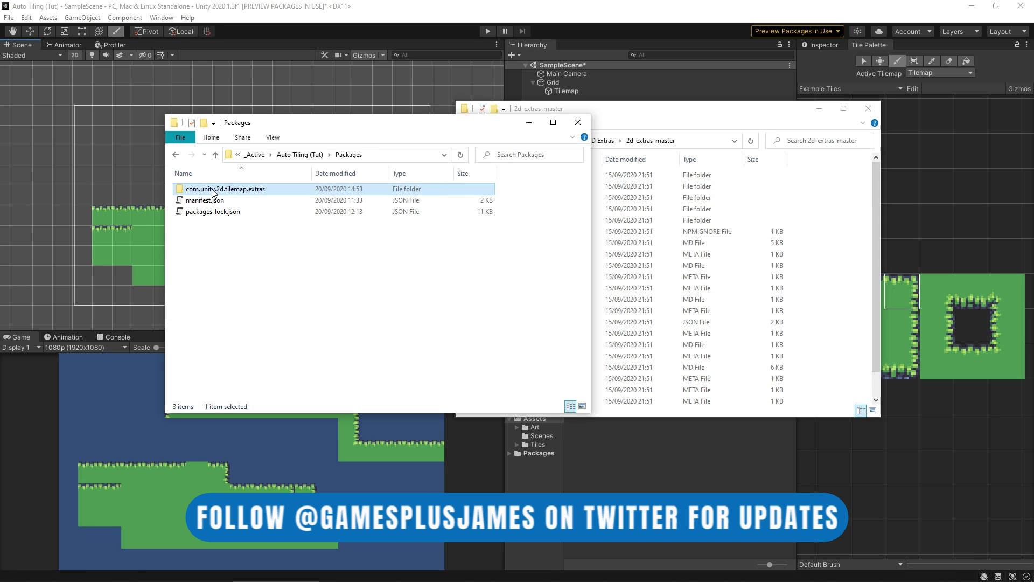
pyautogui.doubleClick(213, 190)
pyautogui.scroll(-2, 258, 345)
pyautogui.scroll(2, 258, 339)
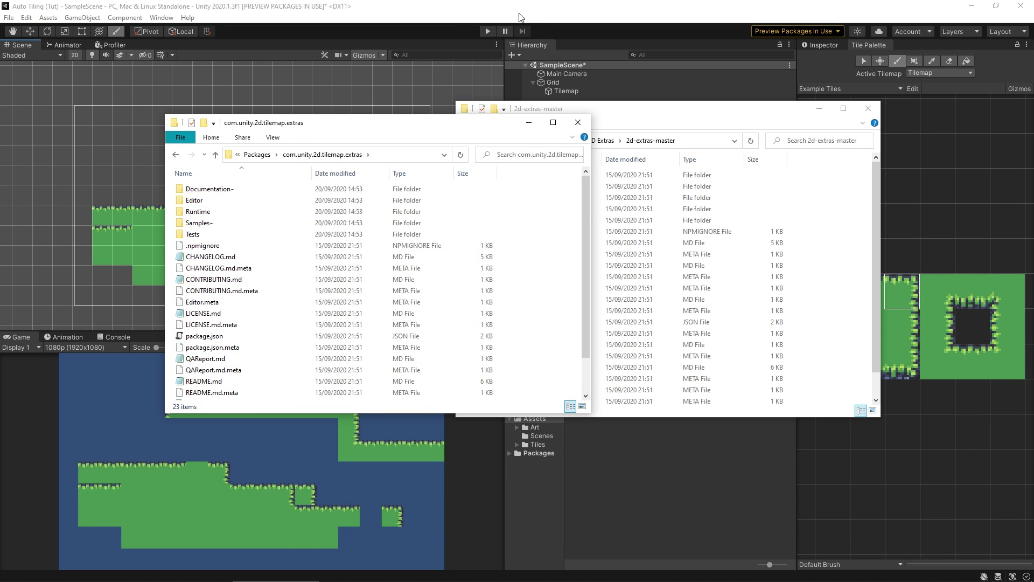
pyautogui.click(418, 11)
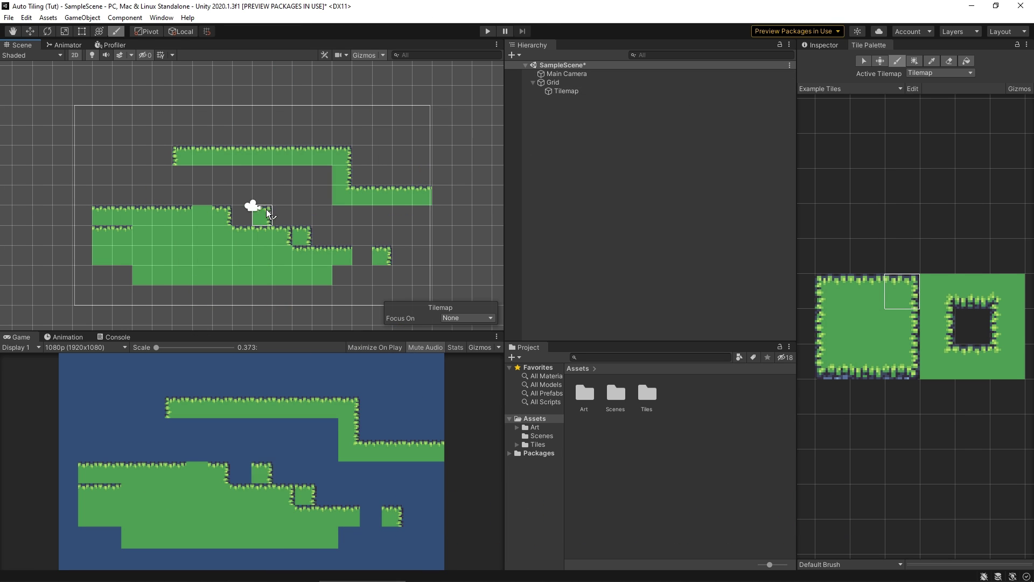
pyautogui.click(510, 453)
pyautogui.click(547, 523)
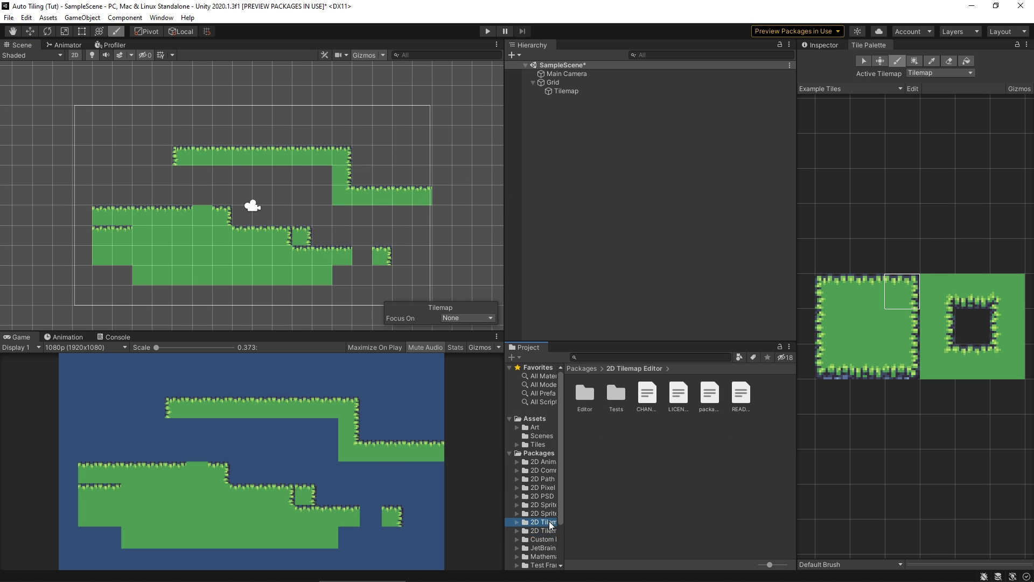
pyautogui.click(547, 531)
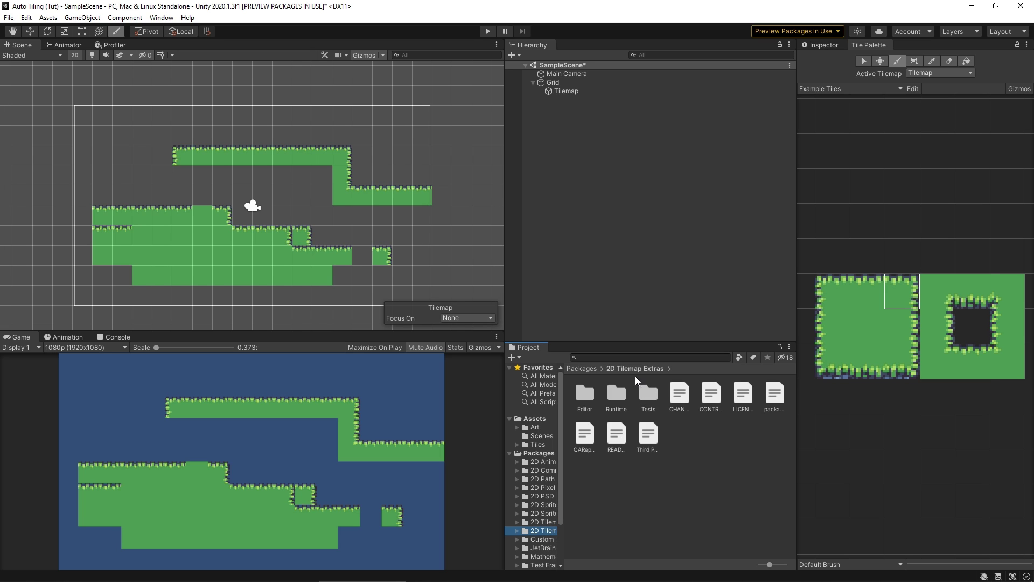
pyautogui.click(545, 522)
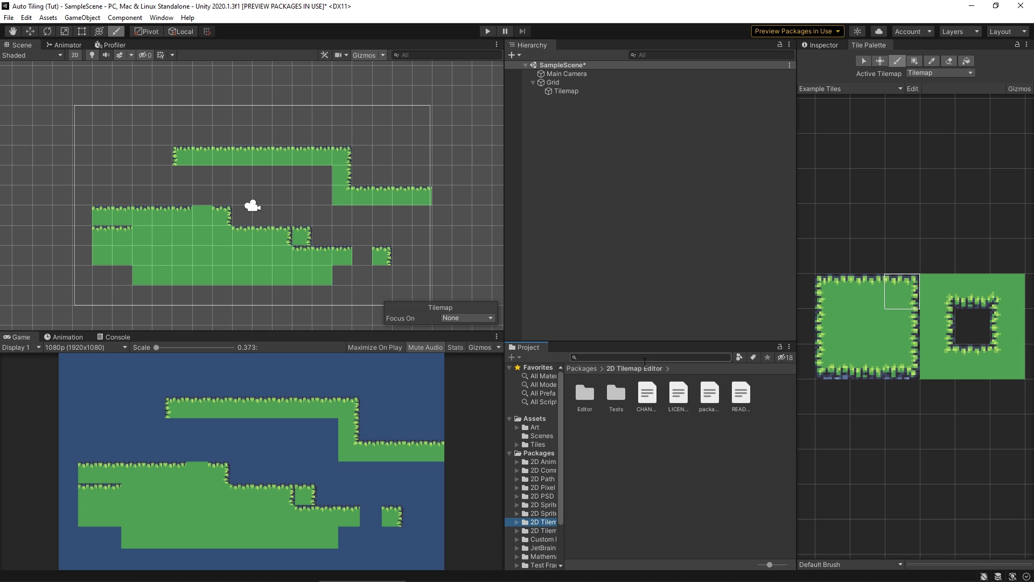
pyautogui.click(542, 531)
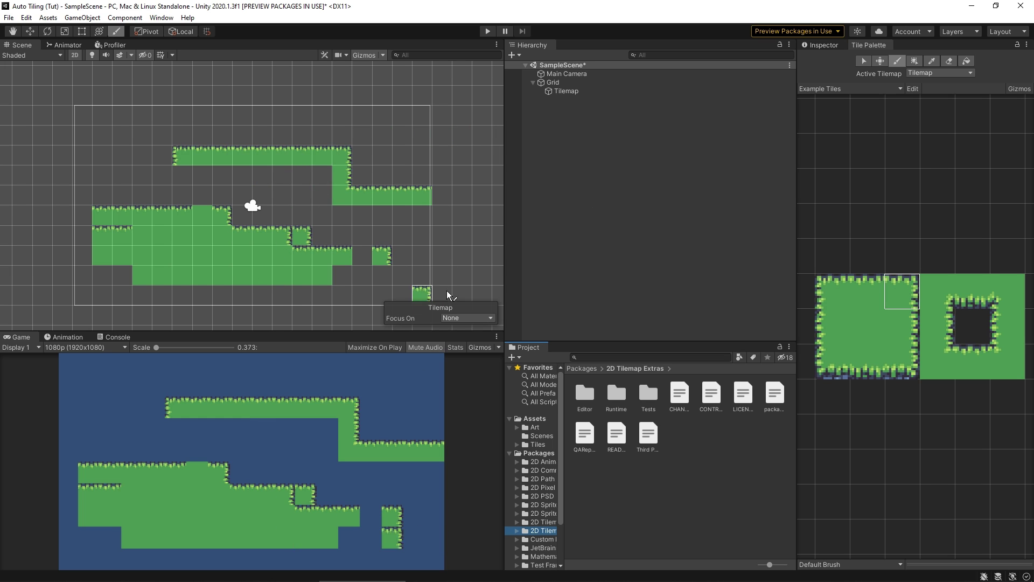
pyautogui.click(868, 565)
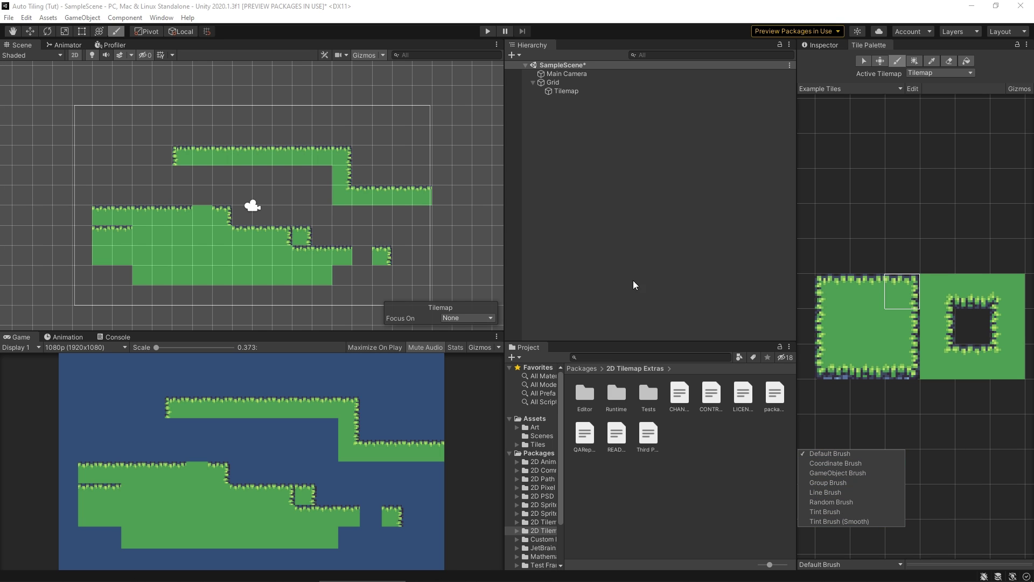
pyautogui.click(639, 489)
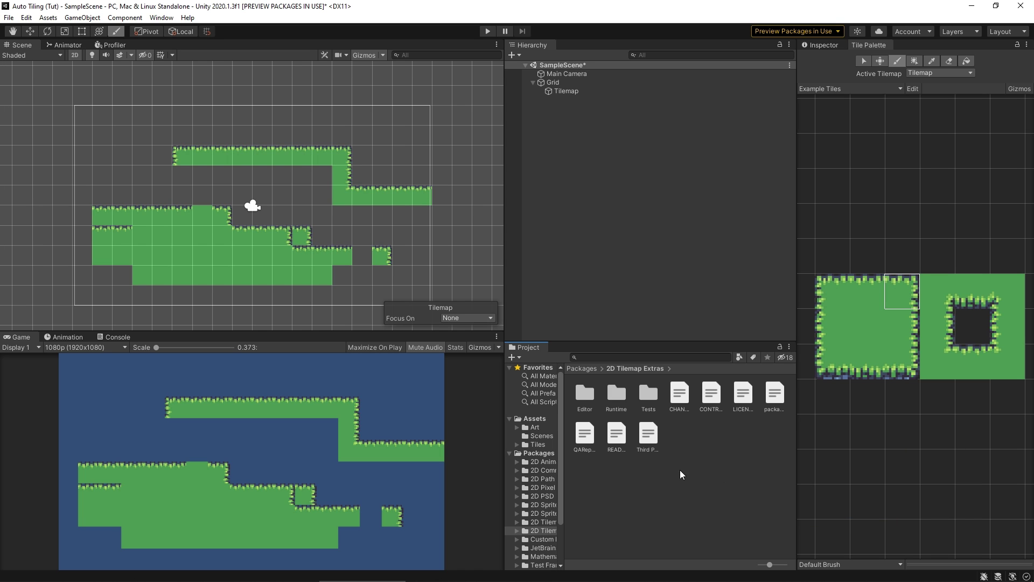
pyautogui.click(535, 418)
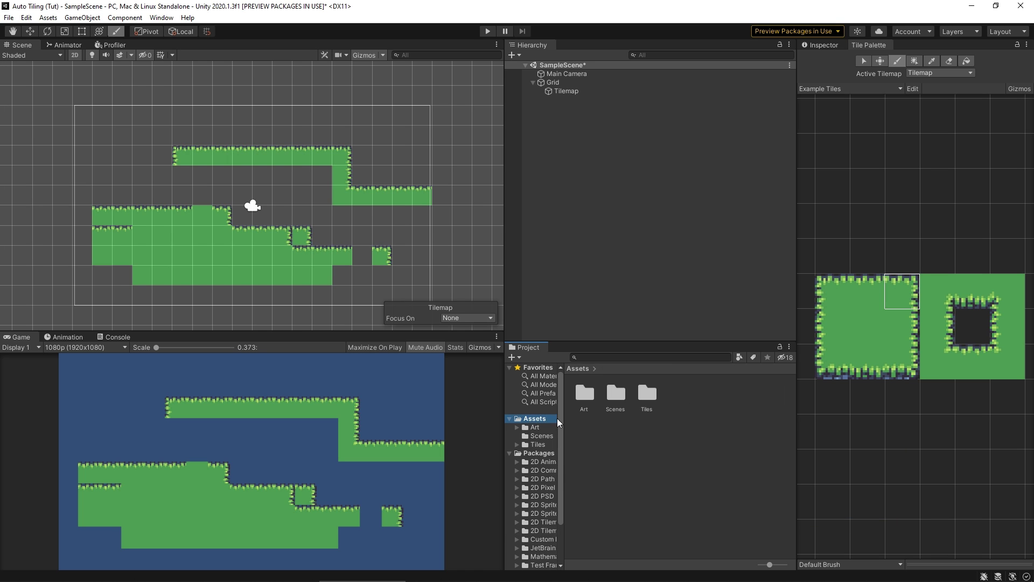
# Step: In Assets/Tiles, create a Rule Tile via Create > 2D > Tiles and name it 'Grass AutoTile'
pyautogui.doubleClick(651, 398)
pyautogui.rightClick(670, 411)
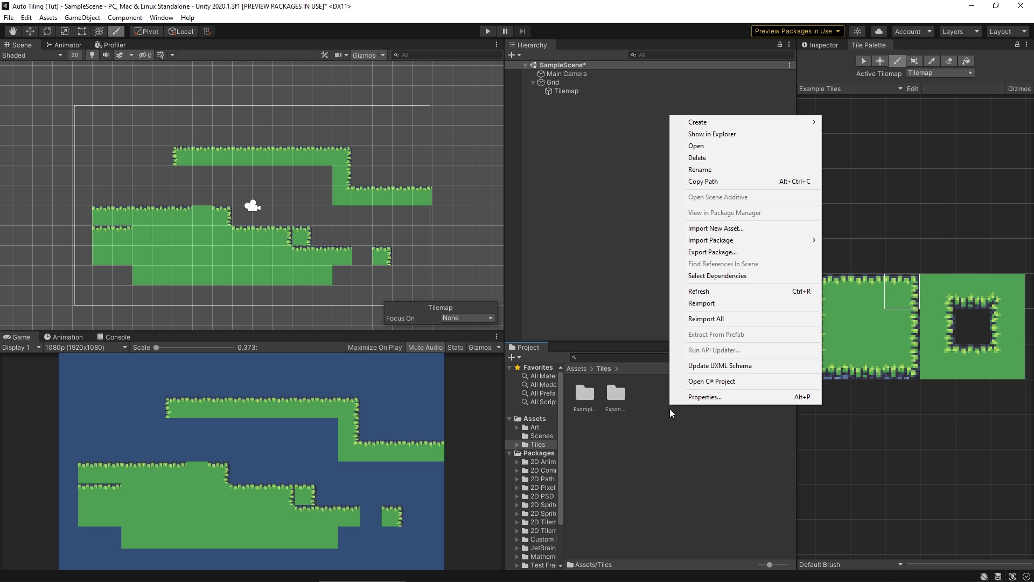
pyautogui.moveTo(773, 127)
pyautogui.moveTo(856, 94)
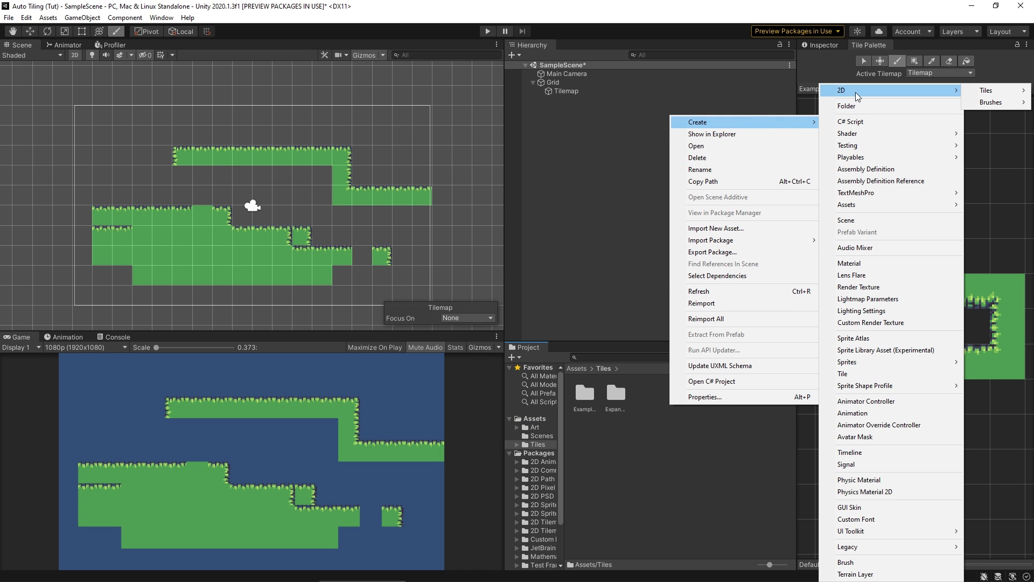
pyautogui.moveTo(975, 94)
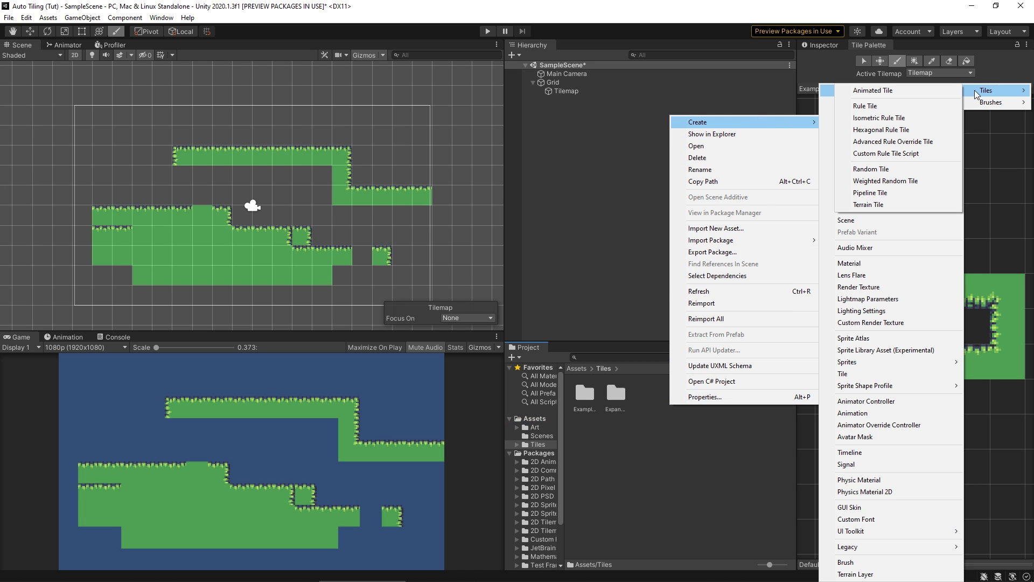
pyautogui.click(865, 107)
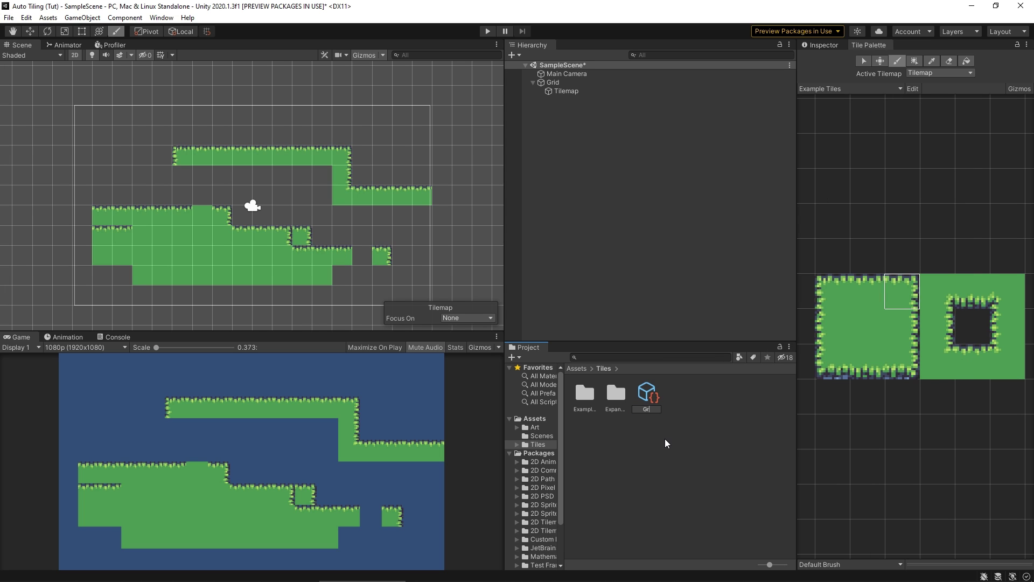
pyautogui.write('Grass AutoTile')
pyautogui.press('Return')
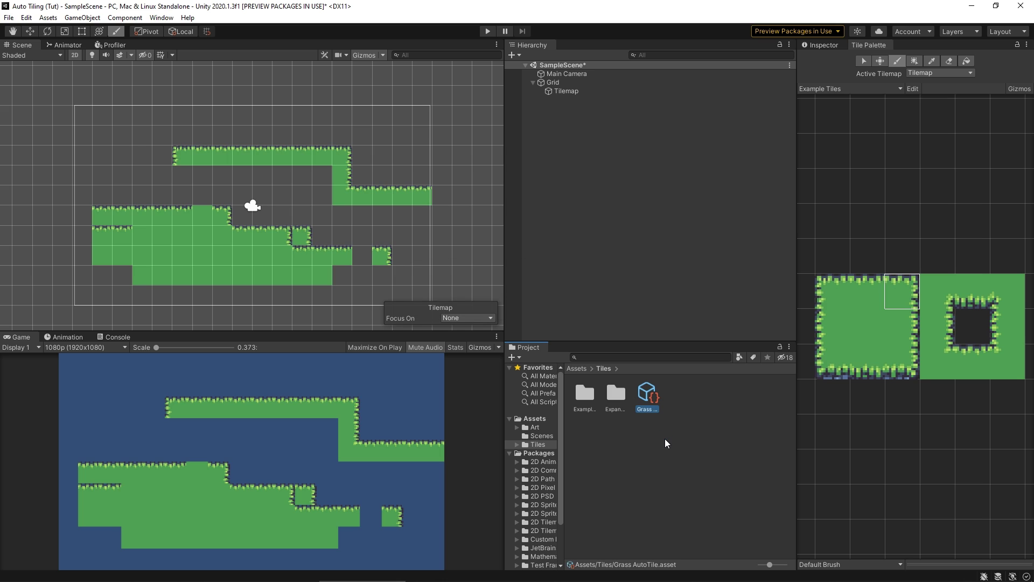
pyautogui.click(828, 46)
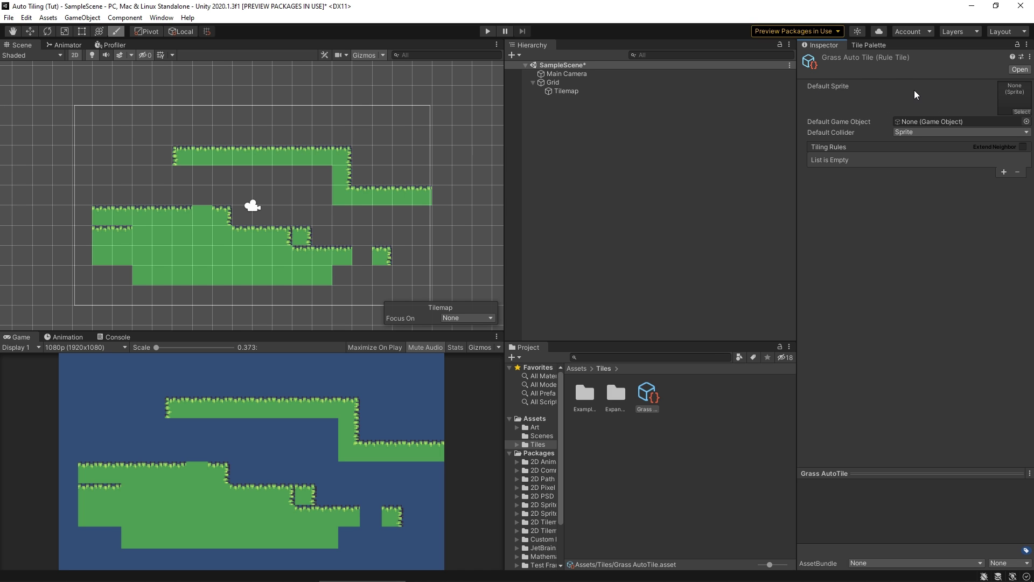
# Step: Drag the first grass sprite from the Art folder's tile sheet into Grass AutoTile's Default Sprite slot
pyautogui.click(535, 427)
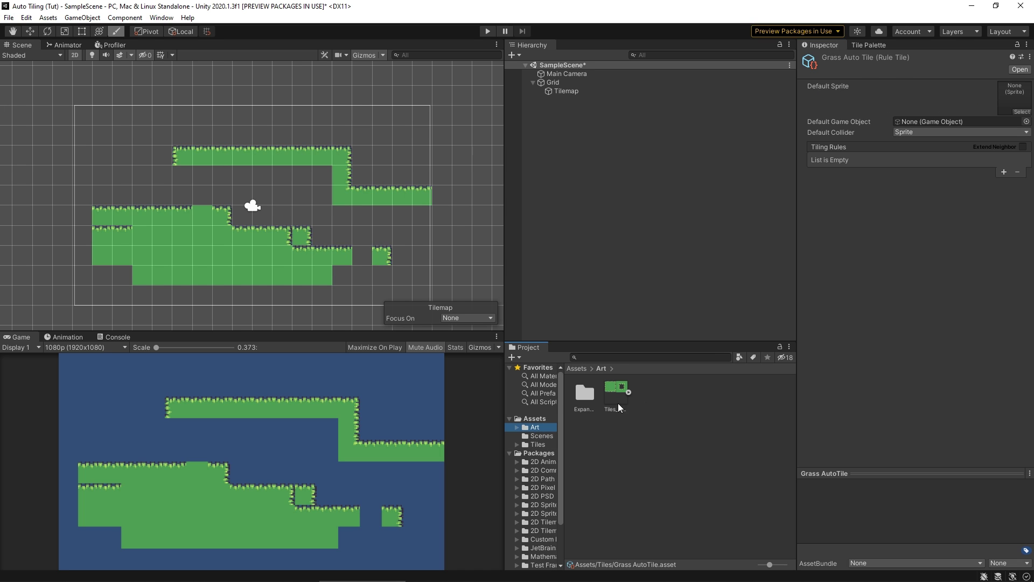
pyautogui.click(629, 394)
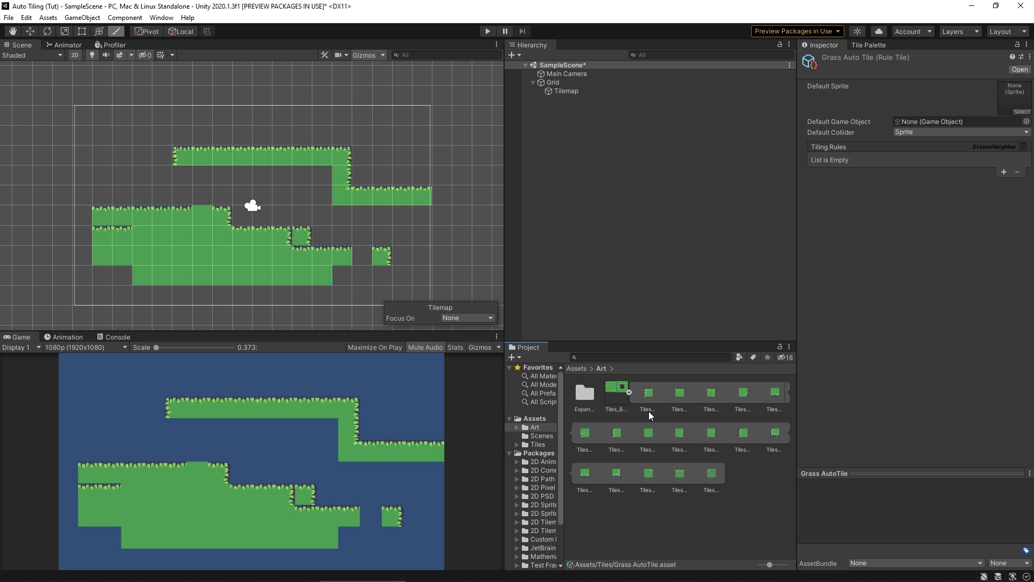
pyautogui.click(649, 394)
pyautogui.moveTo(651, 396); pyautogui.dragTo(1017, 104)
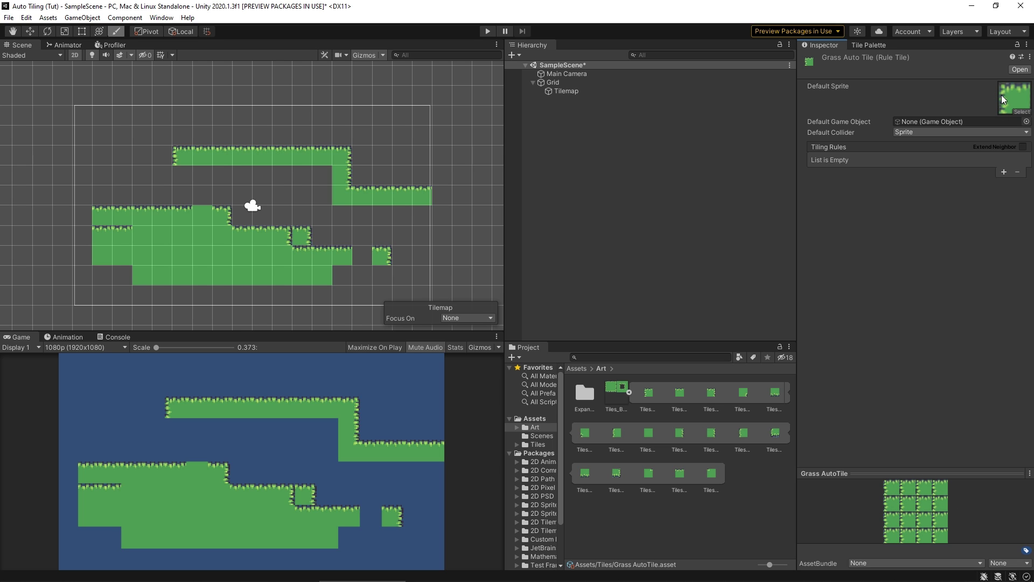
# Step: Undo a stray grass tile painted in the scene, then add the first tiling rule to Grass AutoTile
pyautogui.click(430, 186)
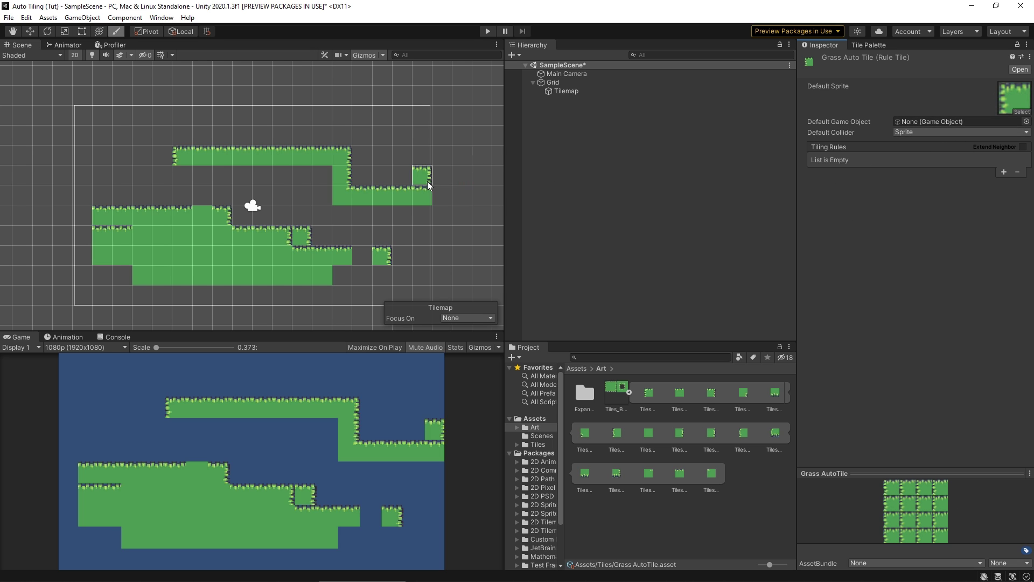
pyautogui.hotkey('ctrl', 'z')
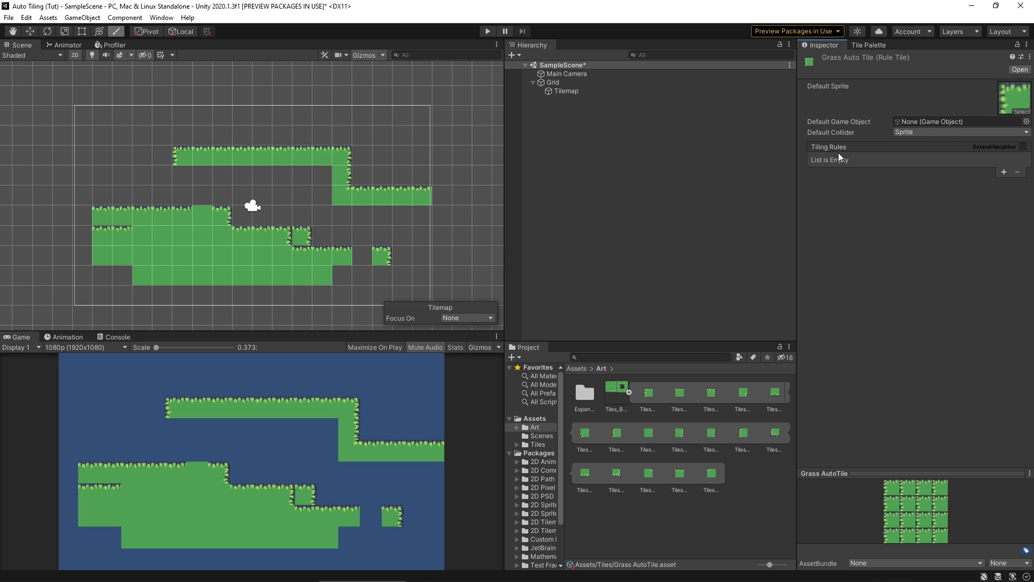
pyautogui.click(1003, 172)
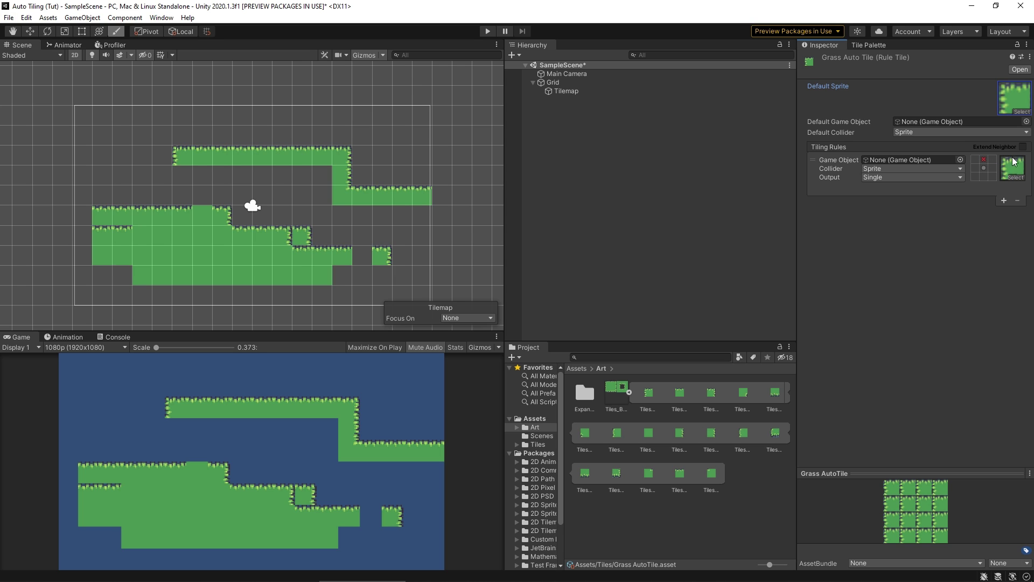
# Step: Mark rule one's left neighbour empty; add rule two with a new sprite: none above, grass left, right, below
pyautogui.rightClick(975, 168)
pyautogui.click(1003, 200)
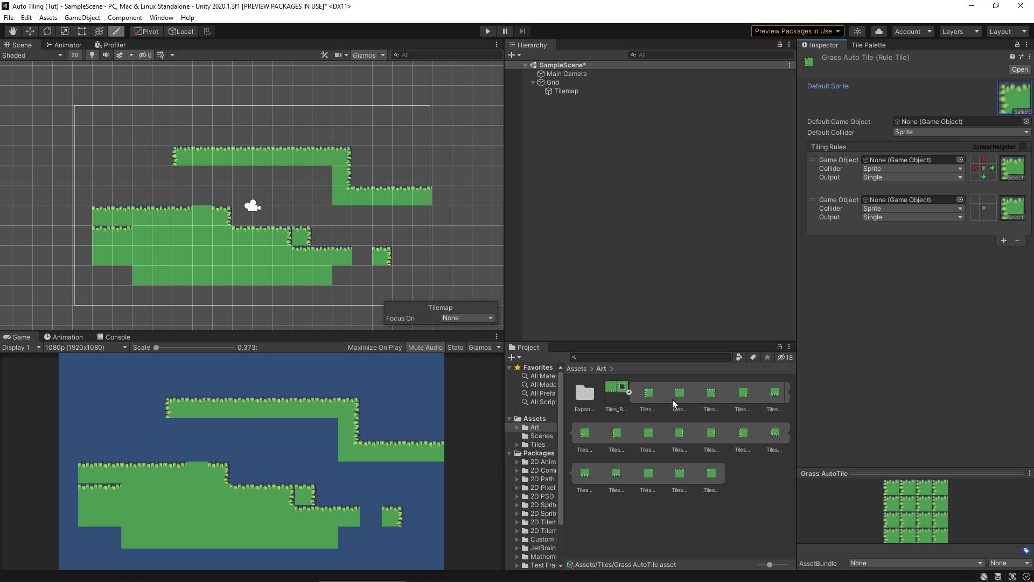
pyautogui.moveTo(683, 397); pyautogui.dragTo(1014, 215)
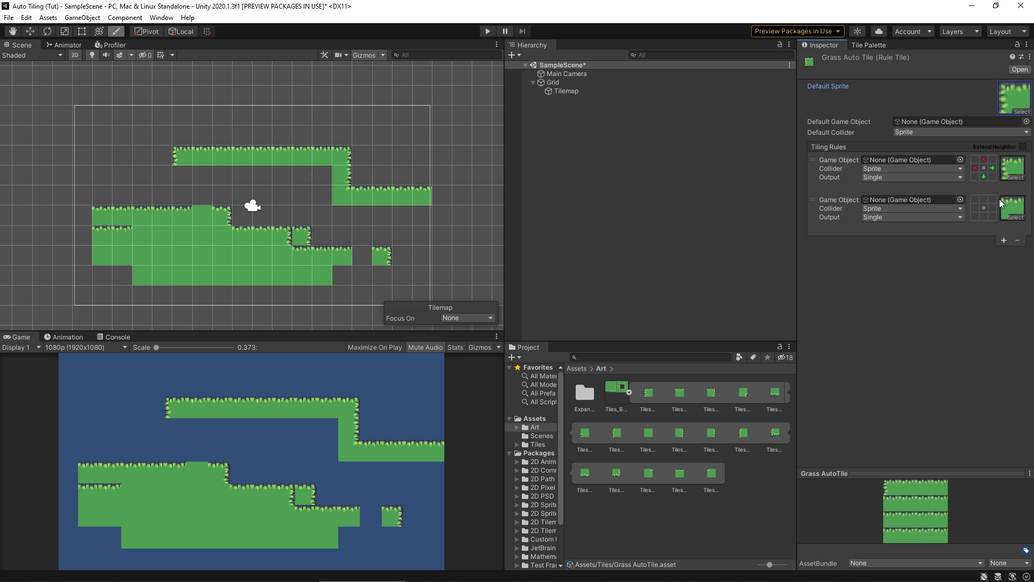
pyautogui.rightClick(984, 198)
pyautogui.click(976, 208)
pyautogui.click(982, 217)
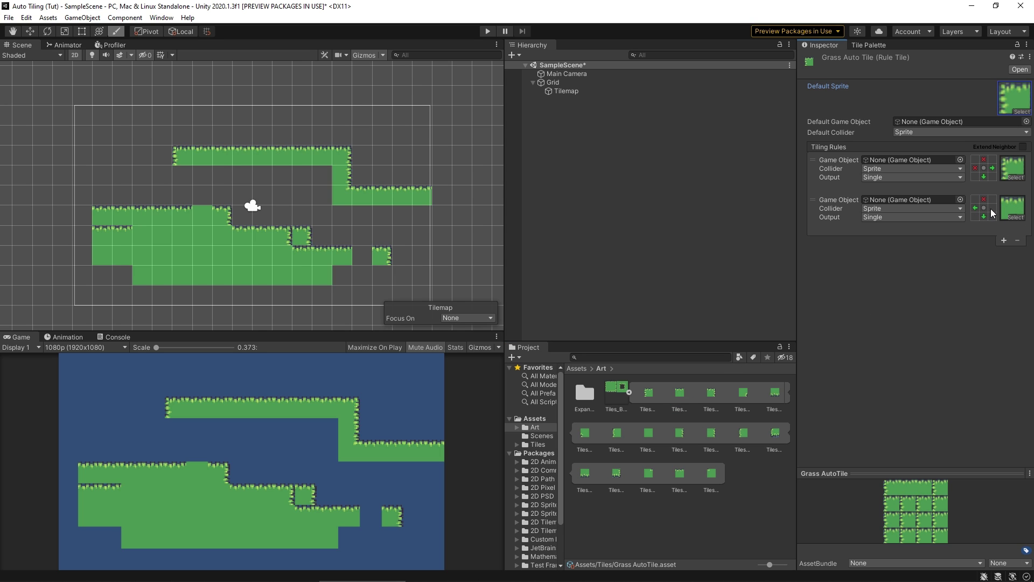
pyautogui.click(991, 209)
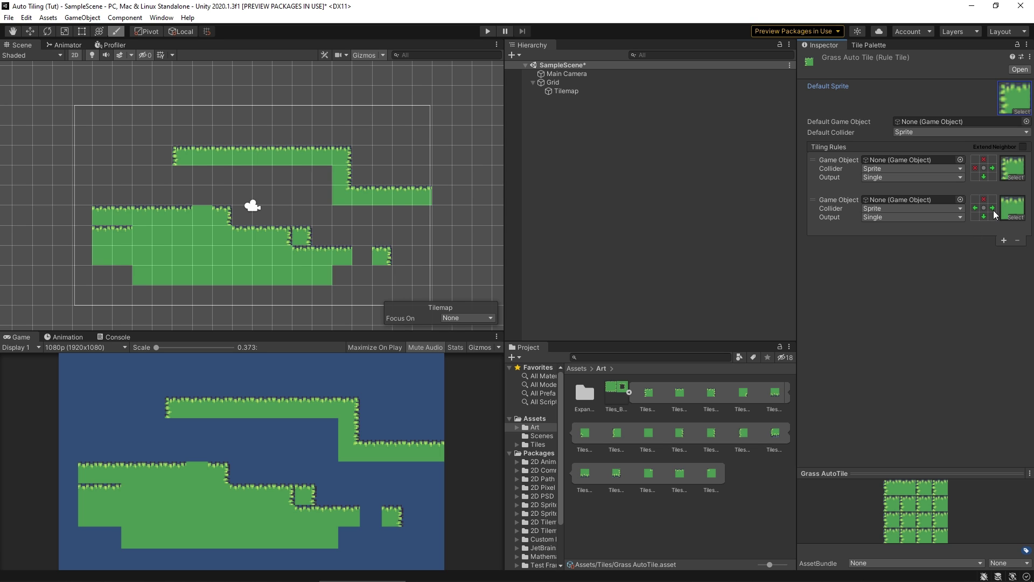